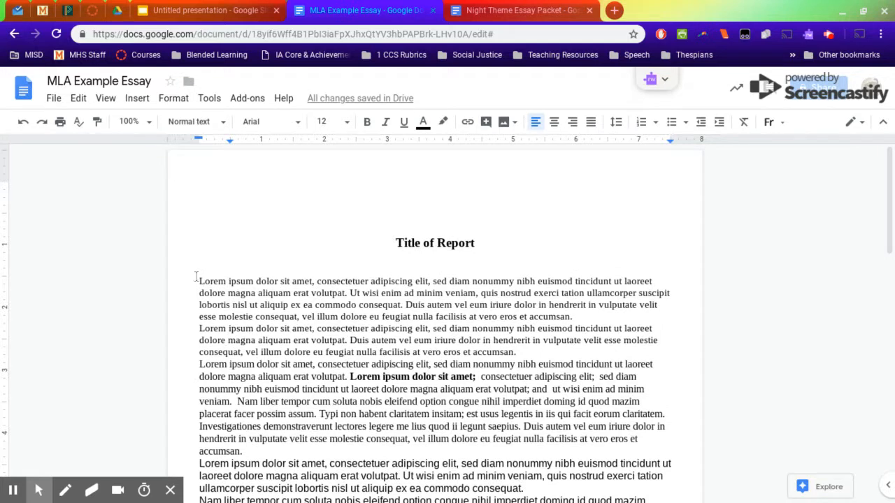
- Examine the font and size of the body paragraphs and the Works Cited entry throughout the essay
drag(195, 281, 224, 314)
click(276, 316)
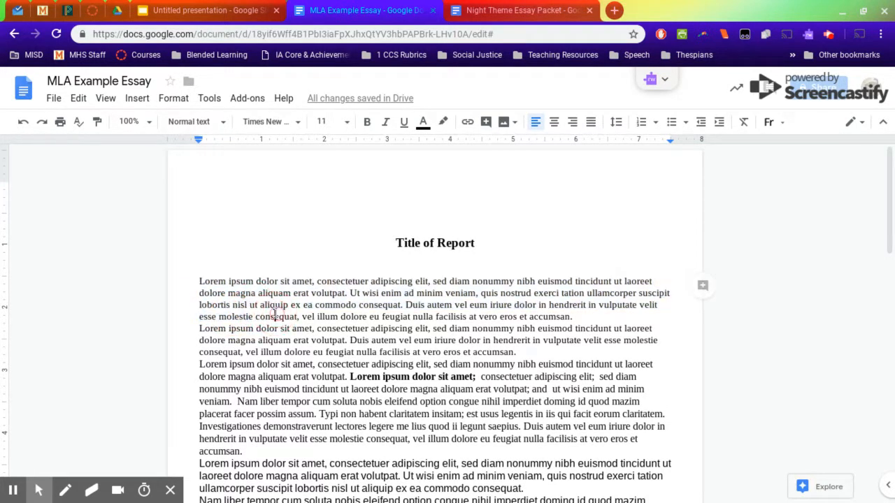
scroll(301, 321, down, 1)
scroll(324, 331, down, 2)
mouse_move(322, 352)
mouse_down()
mouse_move(344, 300)
mouse_move(339, 339)
mouse_move(325, 351)
mouse_up()
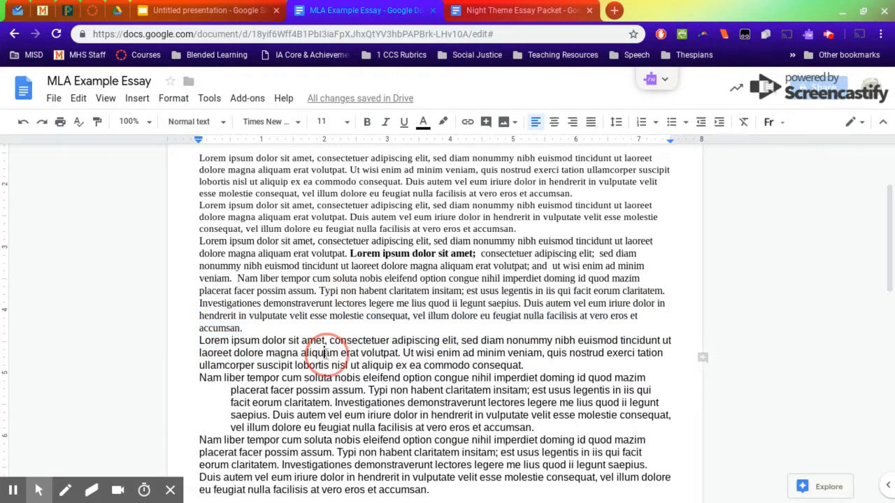
click(330, 341)
scroll(330, 341, down, 3)
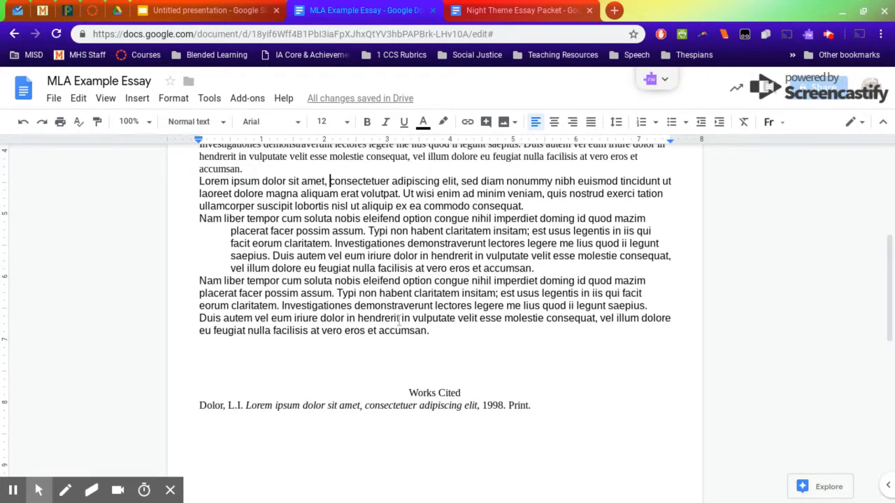
drag(380, 405, 562, 412)
click(561, 412)
scroll(553, 420, up, 10)
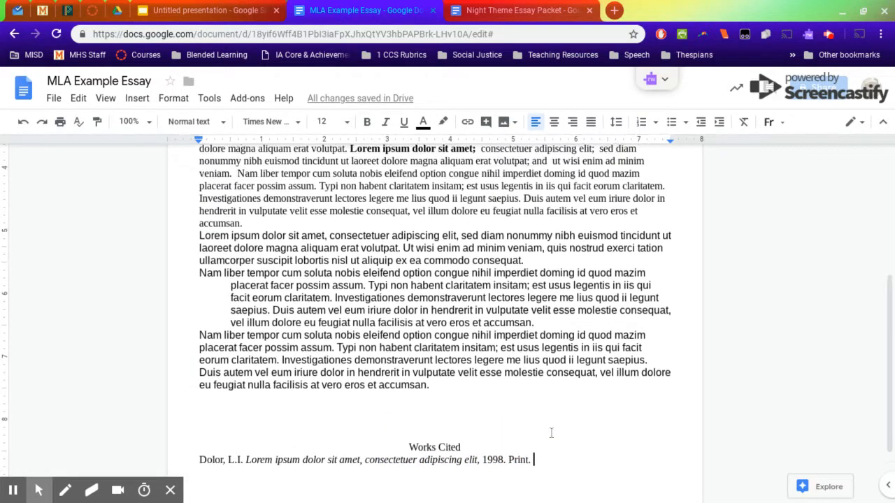
scroll(478, 378, up, 1)
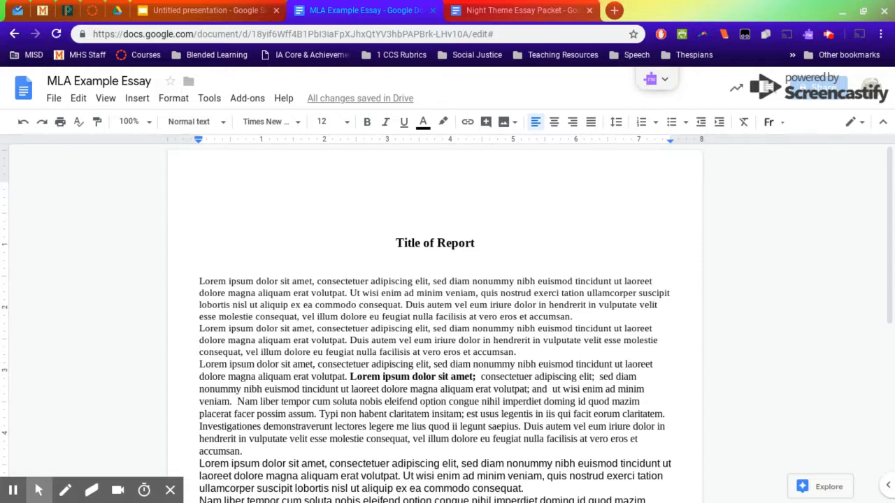
key(ctrl+a)
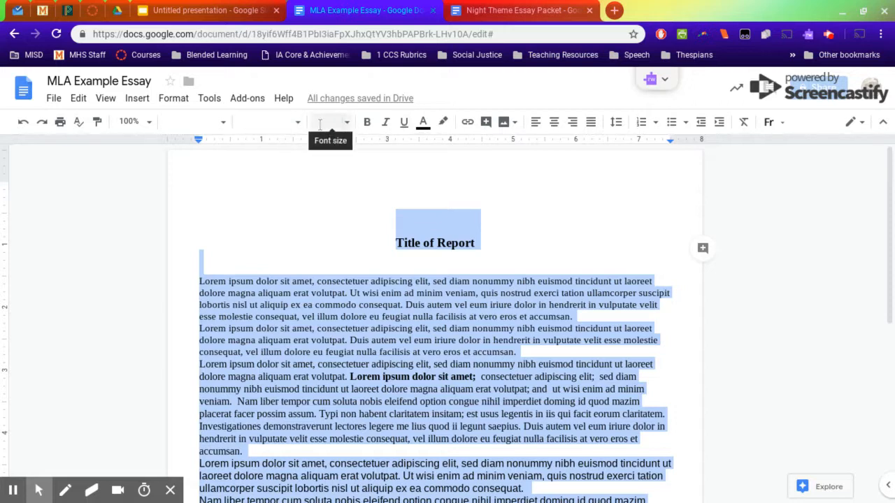
click(317, 198)
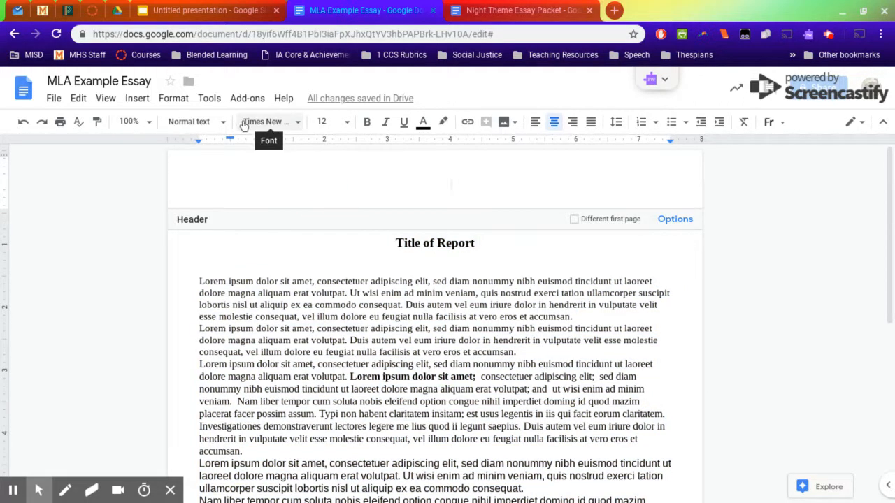
click(342, 253)
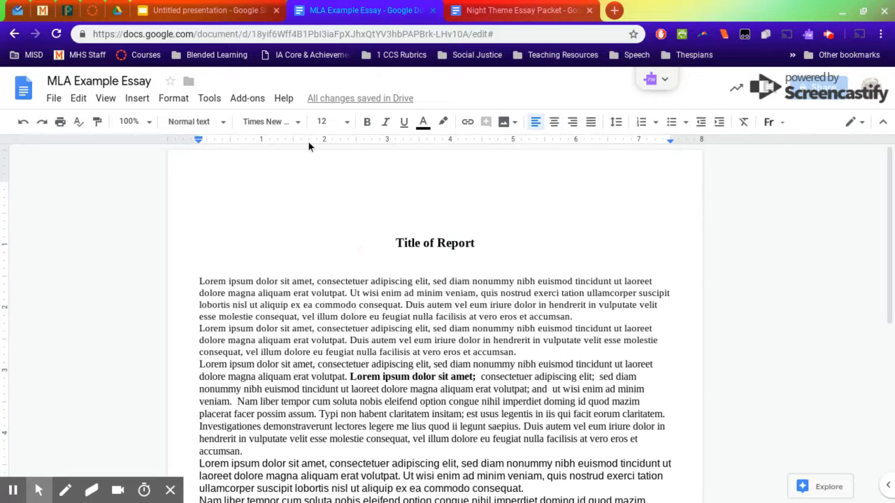
- Set the entire document's text to the Arial font at size 12
key(ctrl+a)
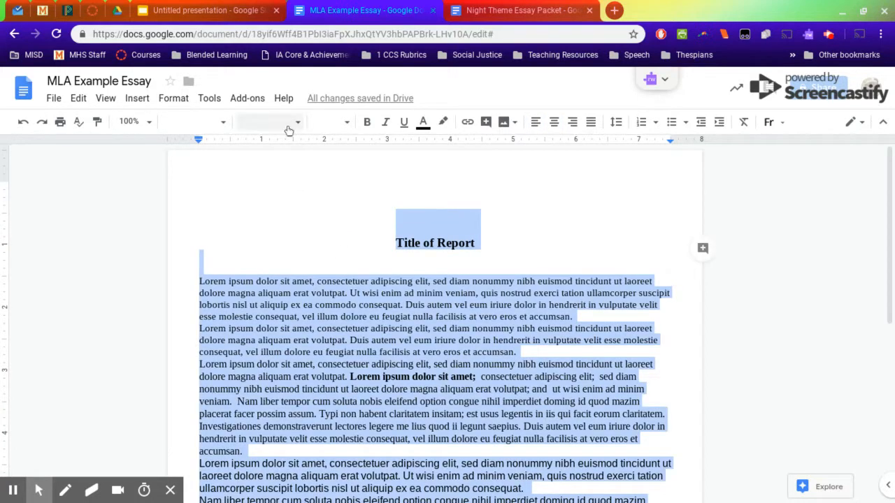
scroll(413, 432, down, 6)
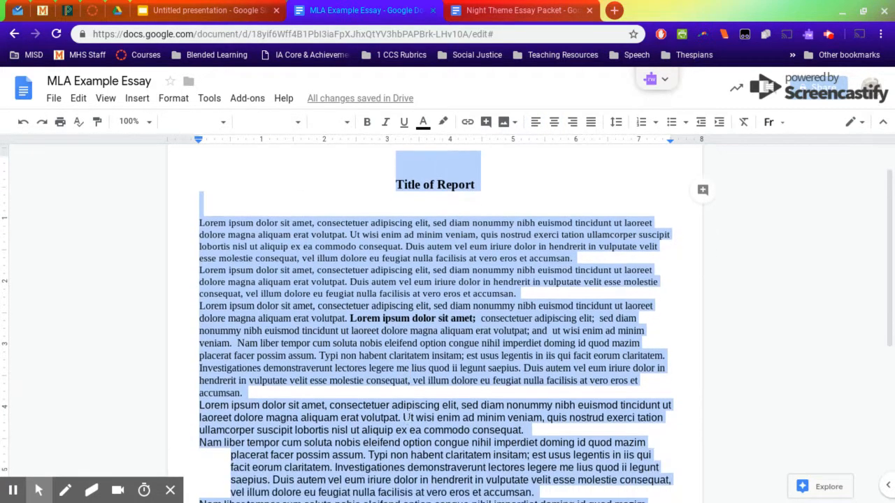
scroll(391, 419, up, 1)
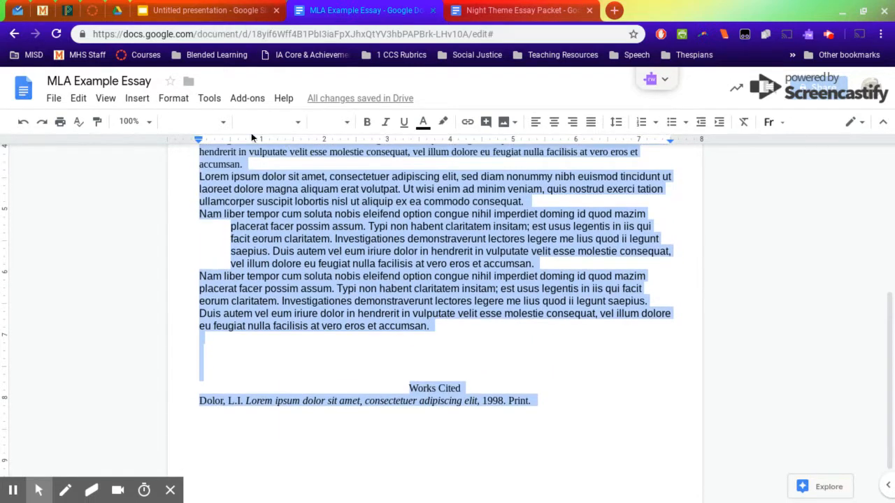
scroll(280, 182, up, 15)
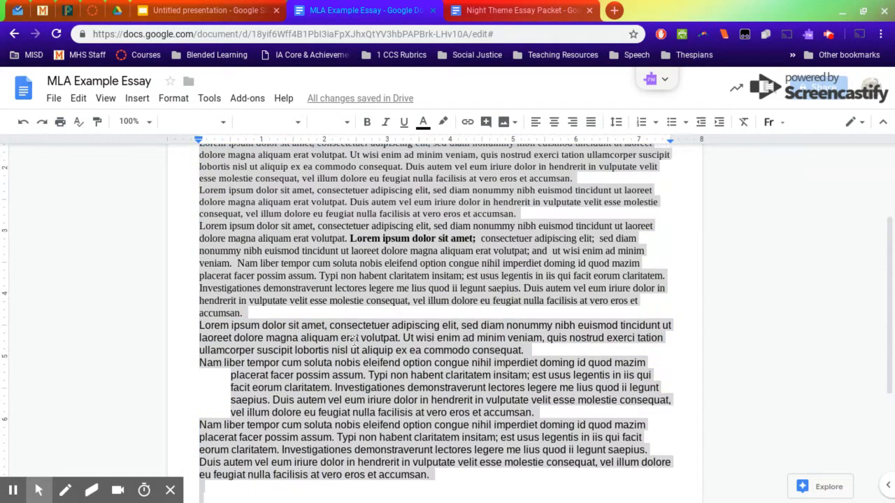
click(281, 122)
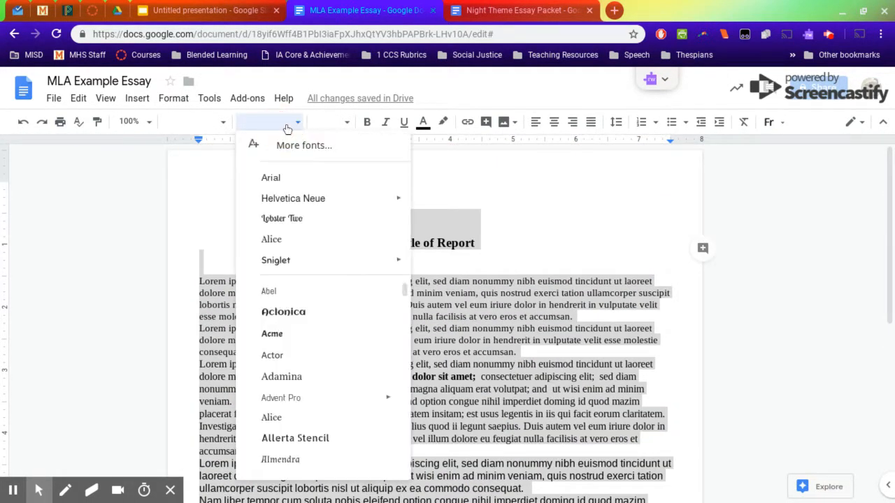
click(305, 181)
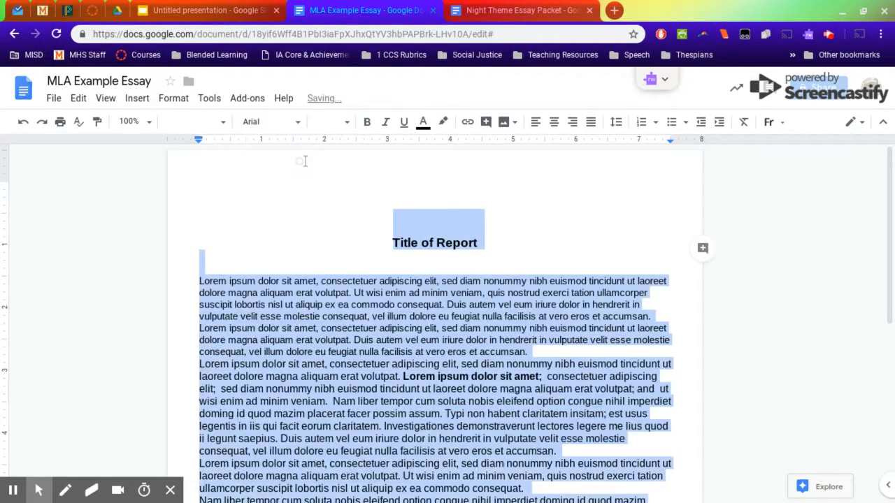
click(345, 123)
click(323, 232)
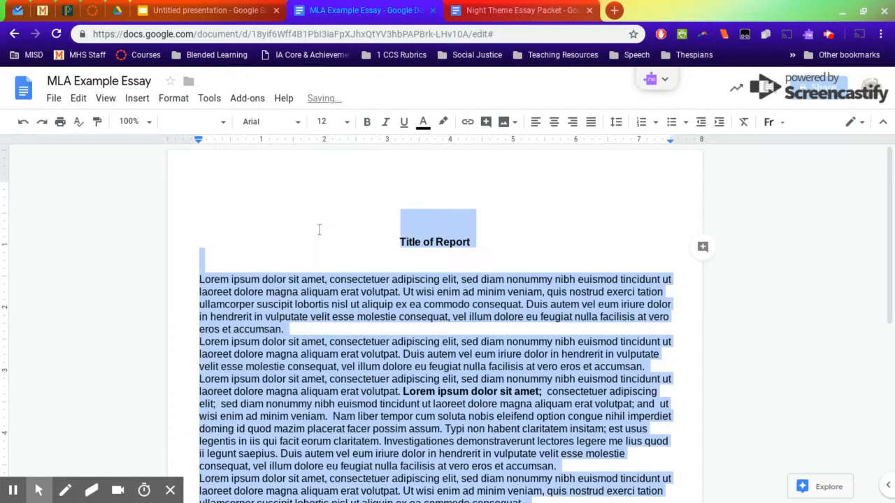
- Remove bold formatting from the entire document, including the title and the bold phrase in the third paragraph
click(409, 243)
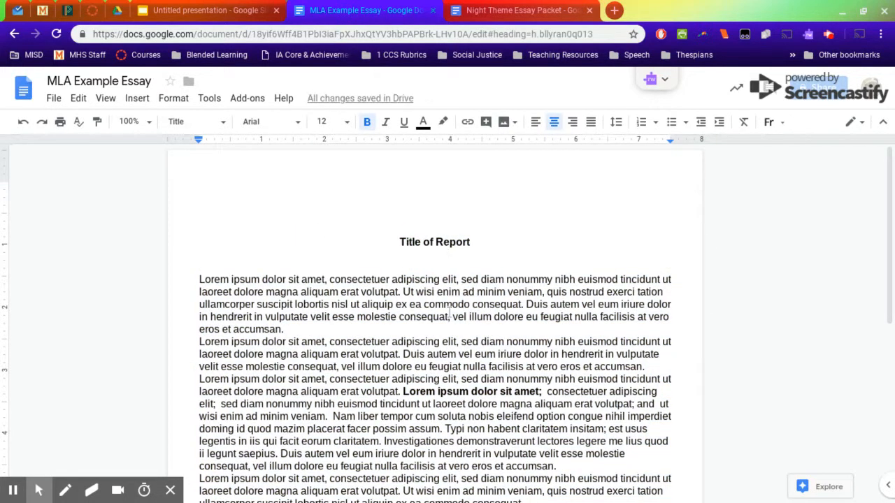
scroll(464, 391, down, 3)
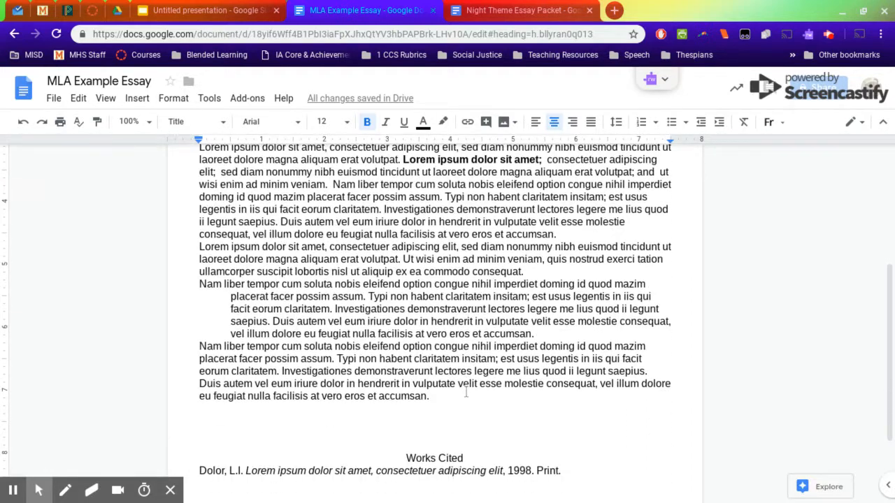
scroll(466, 392, down, 2)
scroll(467, 386, up, 3)
drag(542, 265, 398, 263)
click(398, 263)
scroll(433, 308, up, 2)
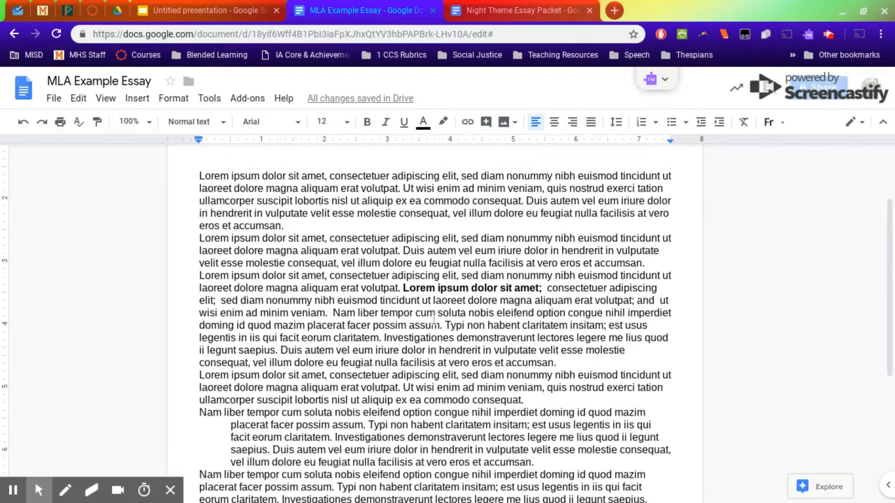
key(ctrl+a)
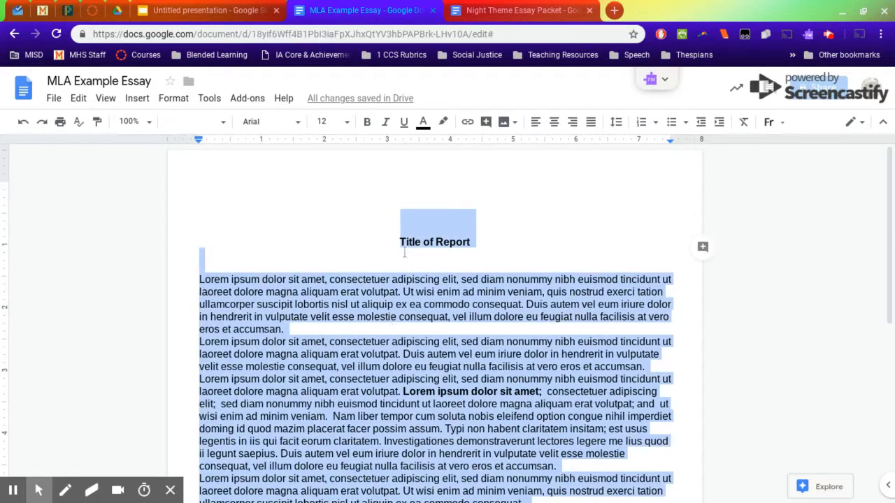
click(366, 123)
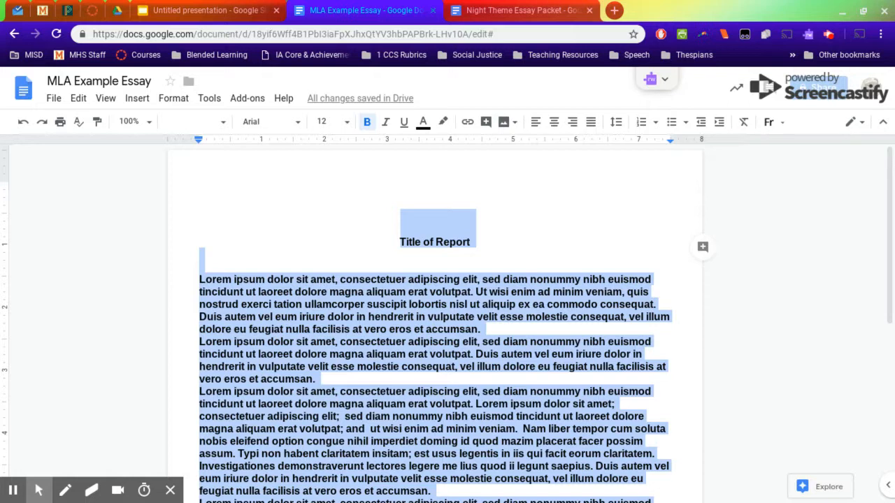
click(367, 122)
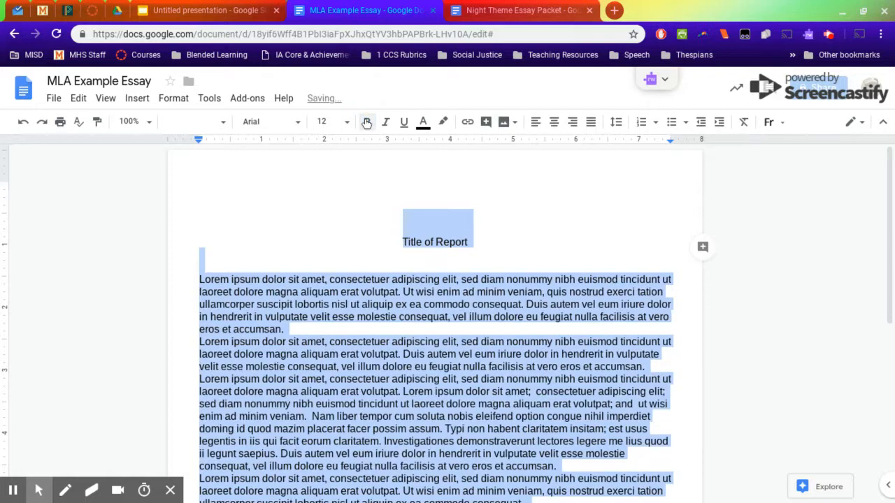
click(465, 260)
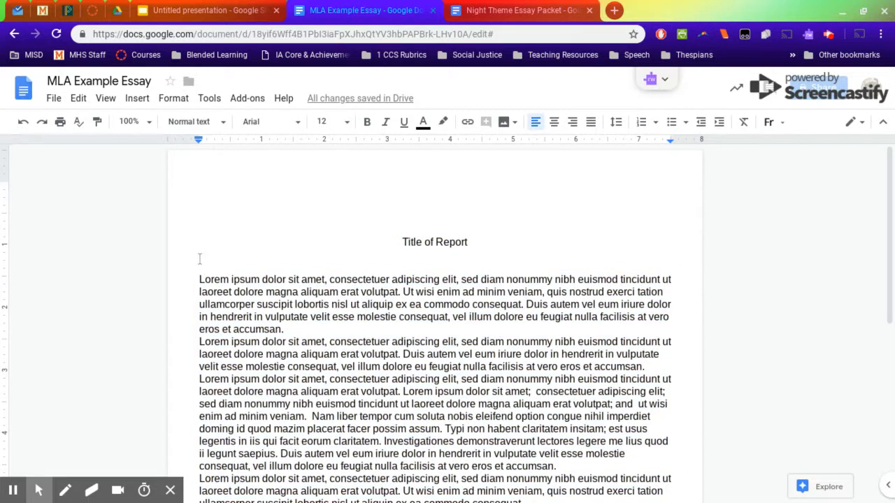
- Delete the blank line between the title and the first body paragraph
click(405, 242)
click(359, 266)
key(BackSpace)
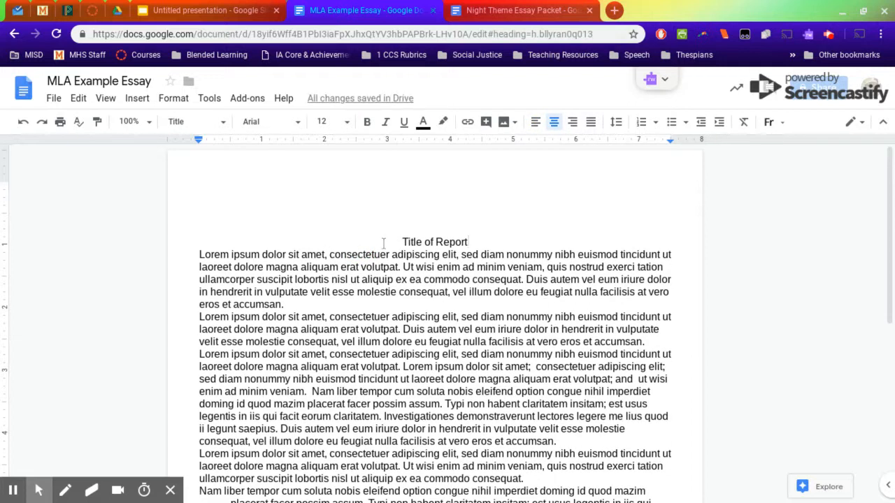
double_click(324, 189)
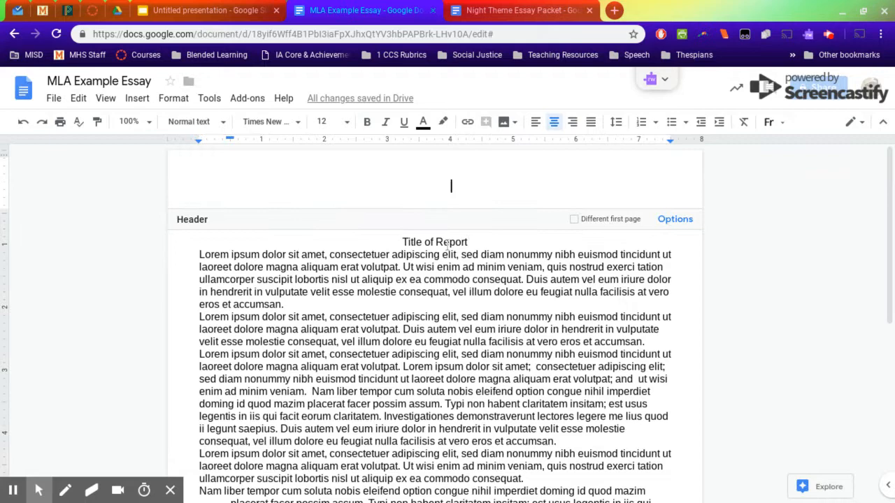
click(402, 242)
- Remove the hanging indent from the second-to-last body paragraph by resetting the last two body paragraphs' left indent to the margin
scroll(413, 287, down, 5)
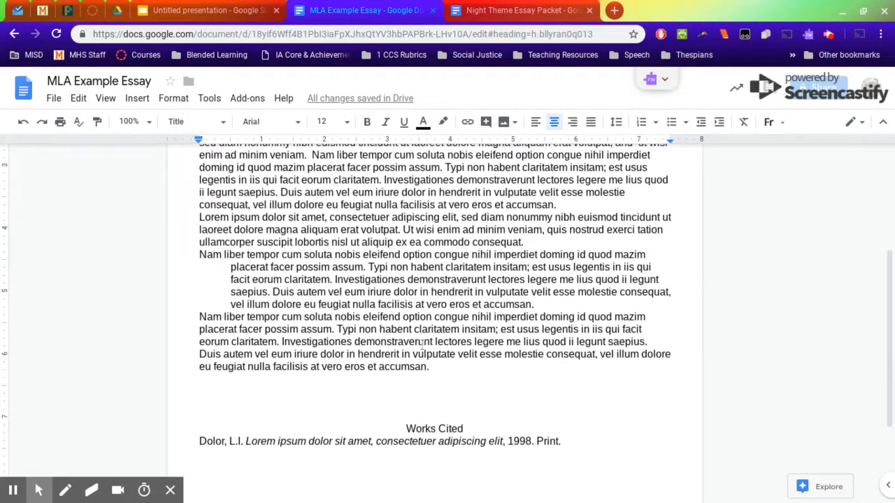
scroll(291, 275, up, 2)
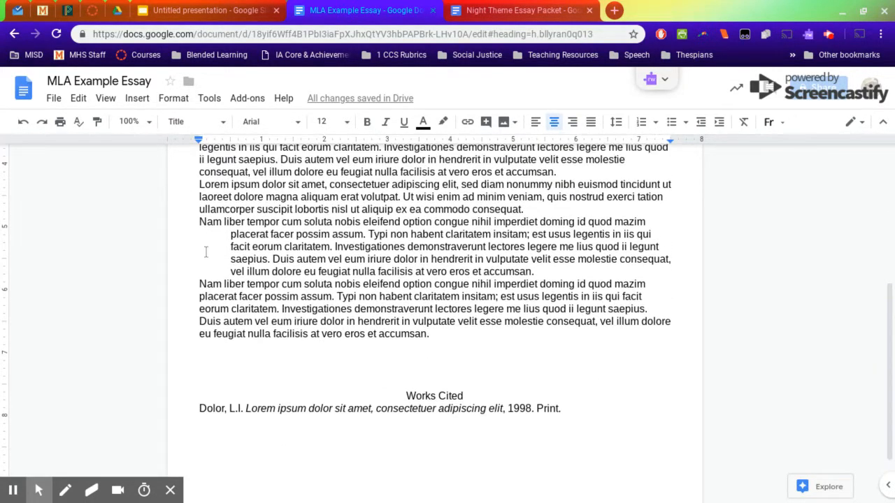
click(225, 234)
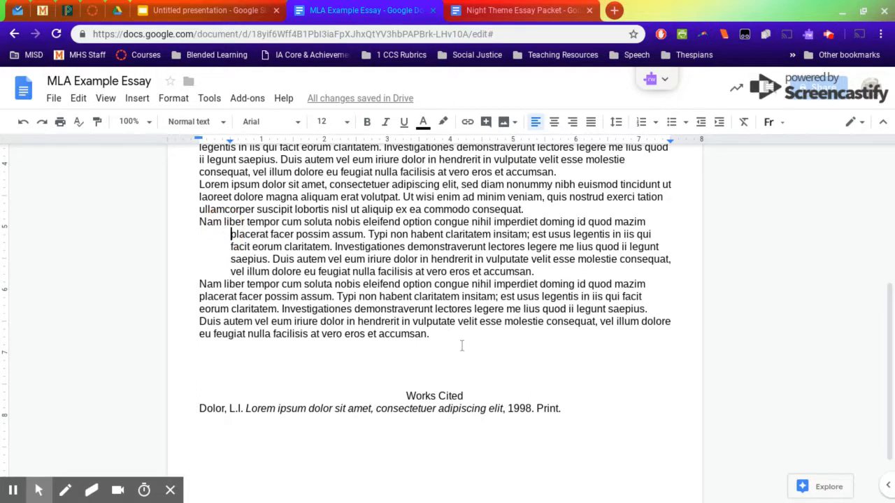
drag(454, 334, 193, 227)
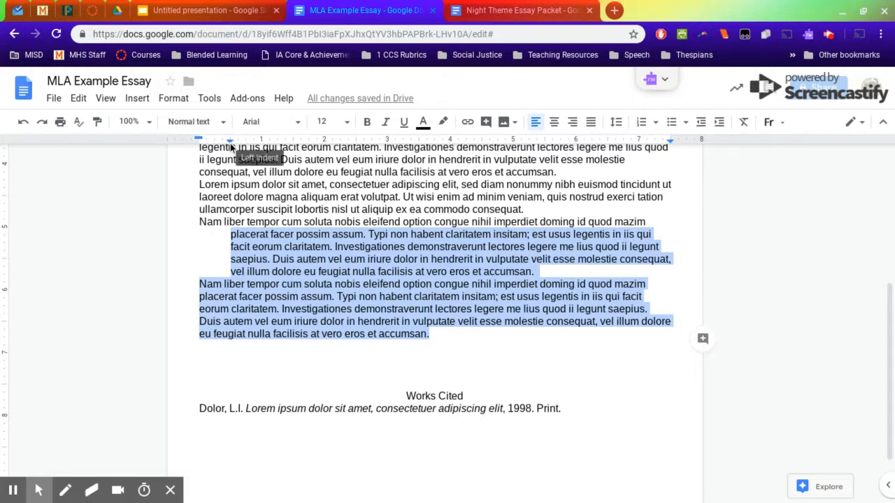
drag(439, 340, 203, 287)
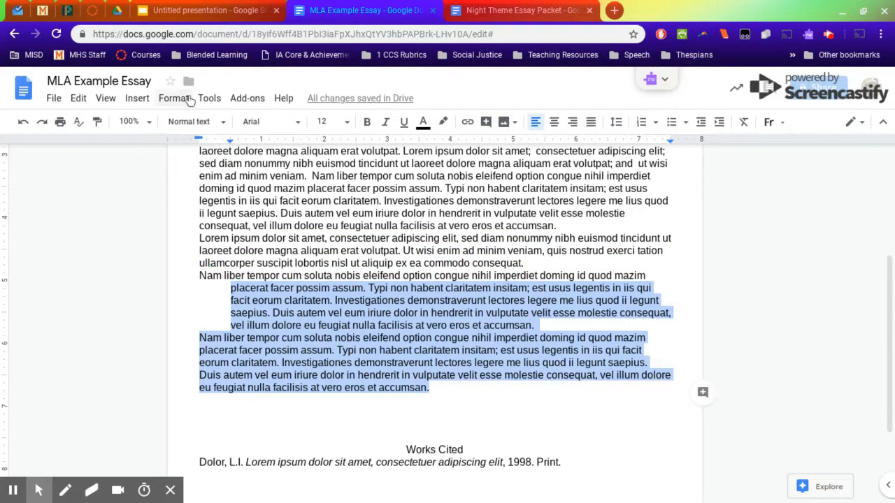
mouse_move(200, 140)
mouse_down()
mouse_move(209, 150)
mouse_move(233, 142)
mouse_move(201, 147)
mouse_up()
click(434, 301)
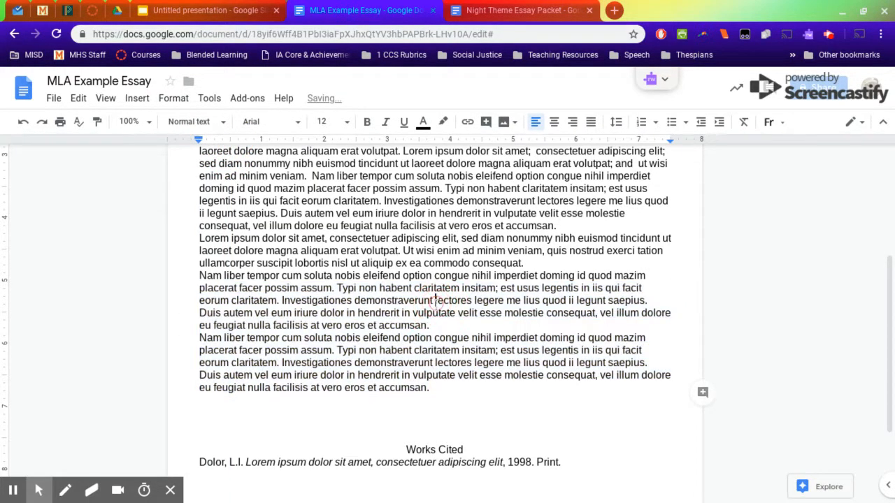
- Apply a 0.5-inch first-line indent to all body paragraphs, from below the title to above the Works Cited heading
scroll(250, 301, up, 3)
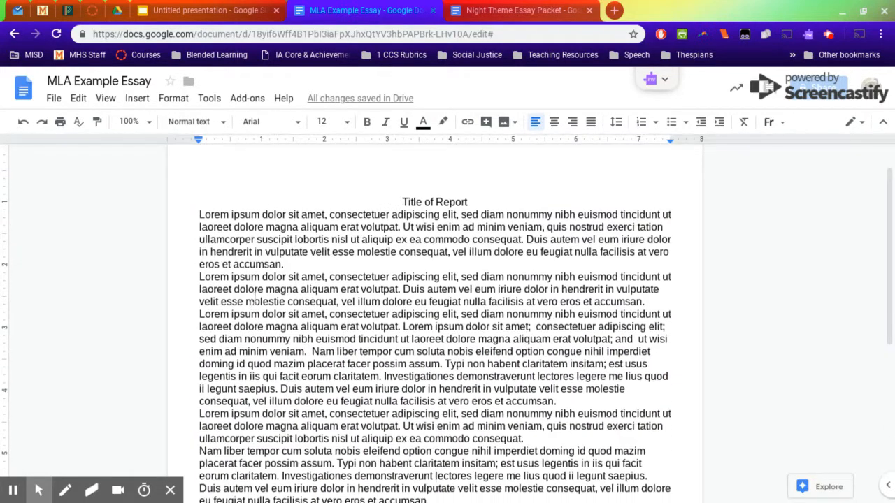
scroll(166, 199, up, 1)
drag(198, 222, 430, 316)
scroll(425, 343, down, 4)
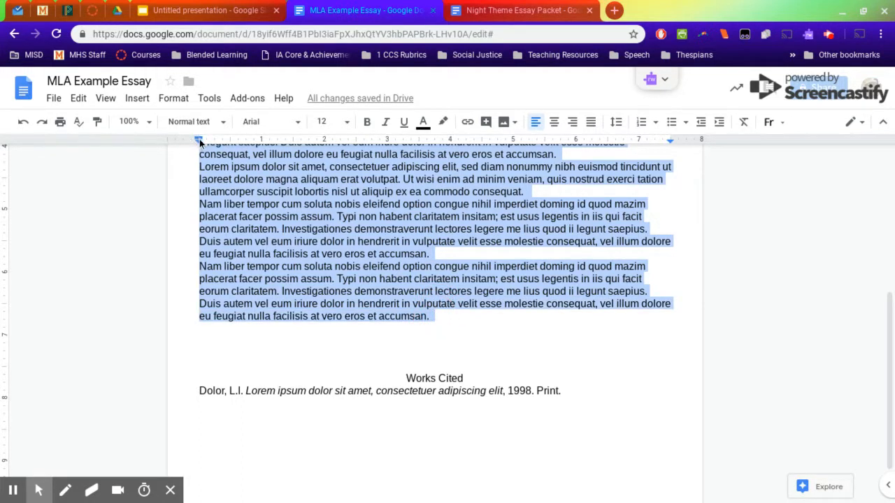
mouse_move(199, 143)
mouse_down()
mouse_move(228, 148)
mouse_move(229, 139)
mouse_move(229, 151)
mouse_up()
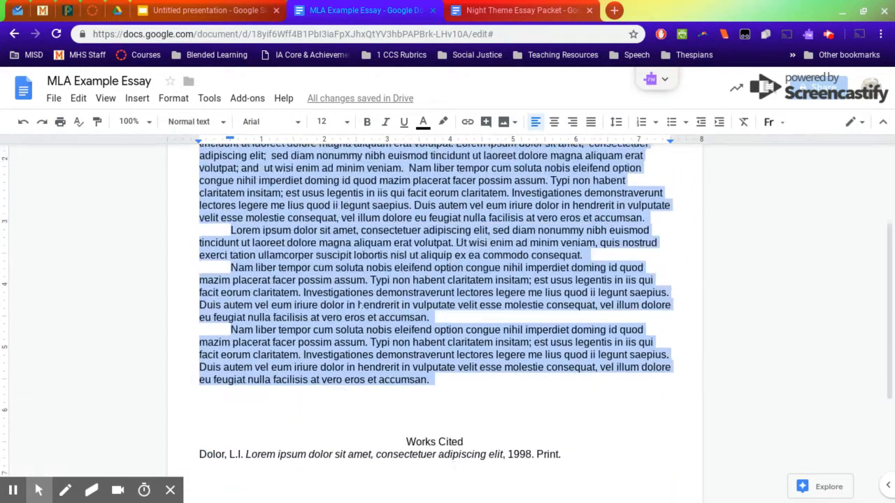
- Add a new blank line after the last body paragraph, above the Works Cited heading
scroll(419, 294, down, 3)
click(455, 268)
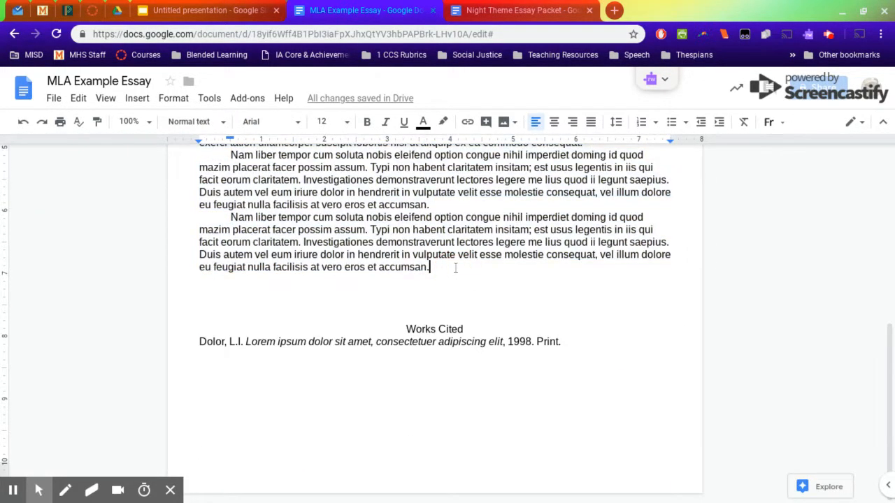
key(Return)
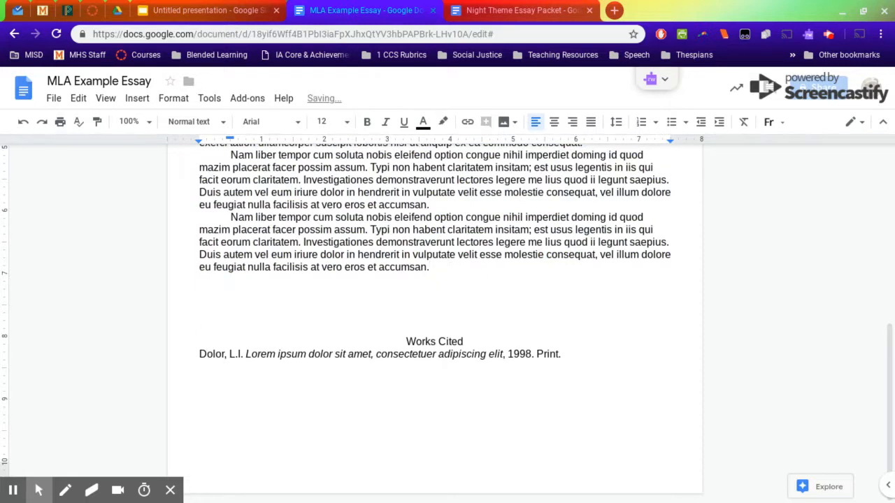
- Delete the extra blank line directly after the last body paragraph, above the Works Cited heading
key(BackSpace)
key(BackSpace)
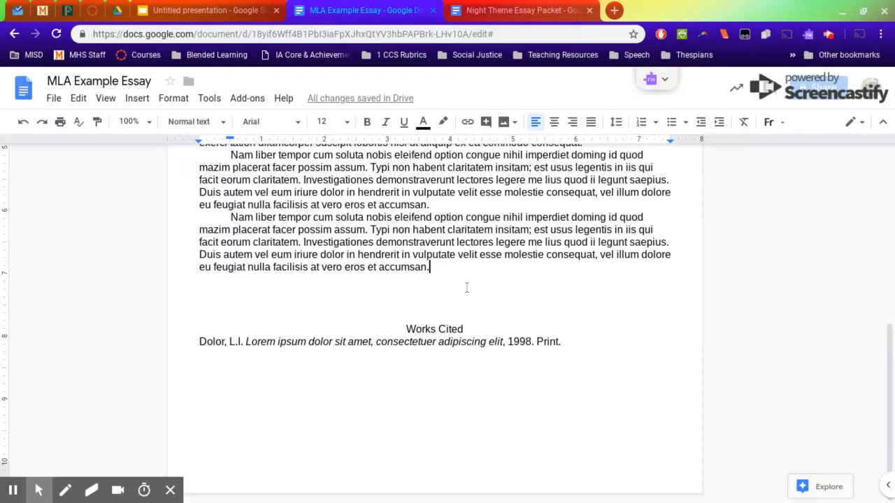
- Set the line spacing of the entire document, from the title through the Works Cited entry, to double
key(ctrl+a)
scroll(470, 282, up, 5)
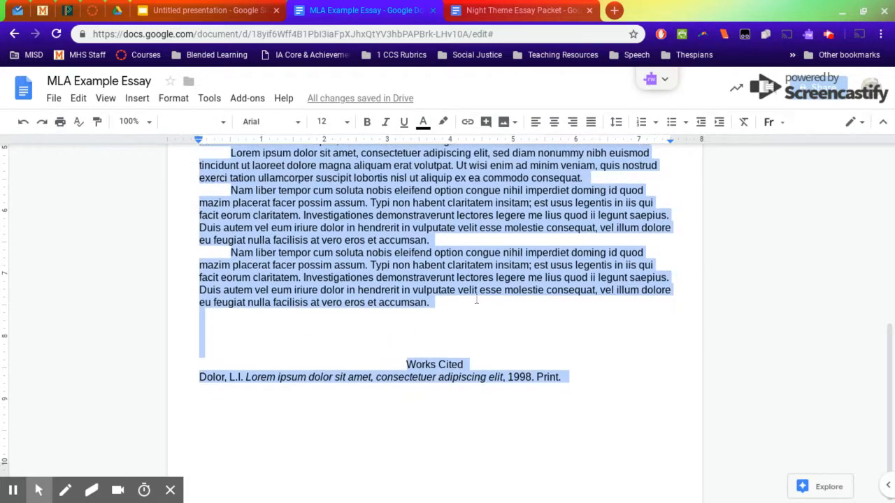
scroll(389, 244, up, 1)
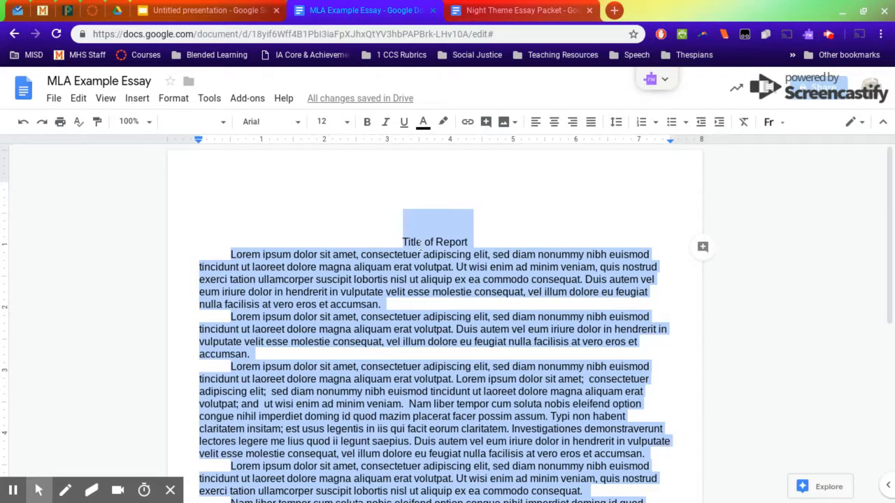
scroll(425, 283, down, 5)
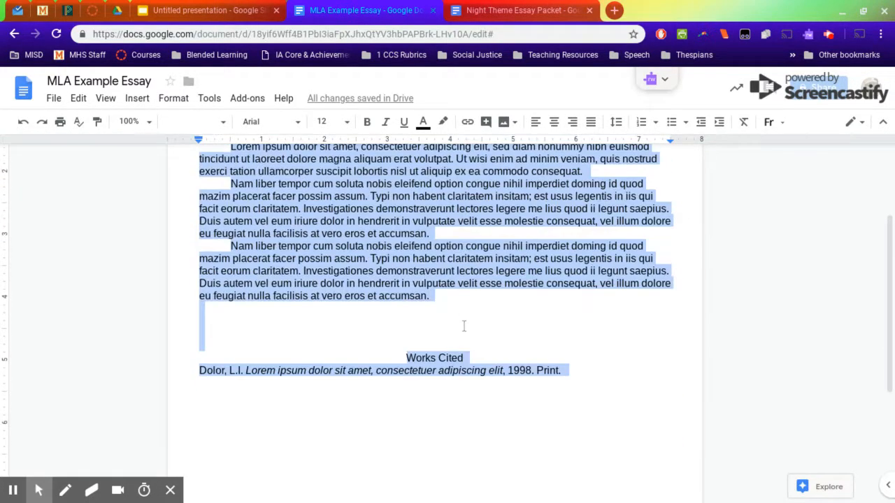
scroll(508, 326, up, 2)
scroll(422, 330, up, 4)
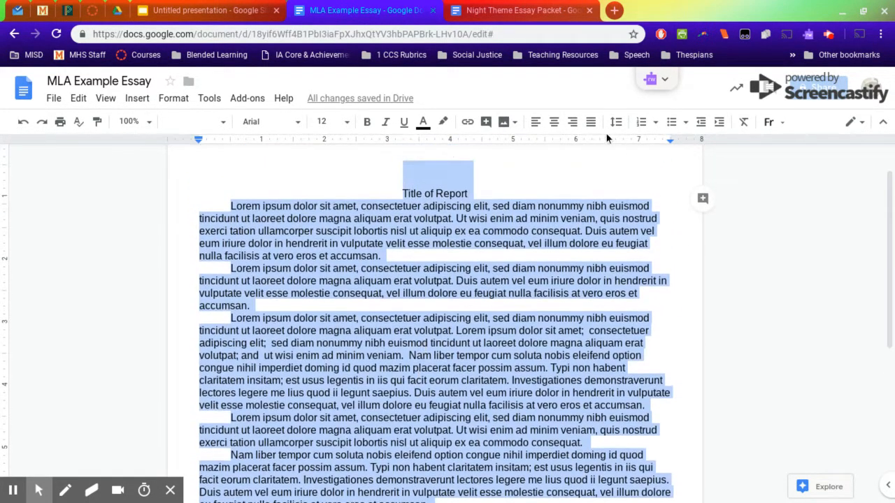
click(616, 124)
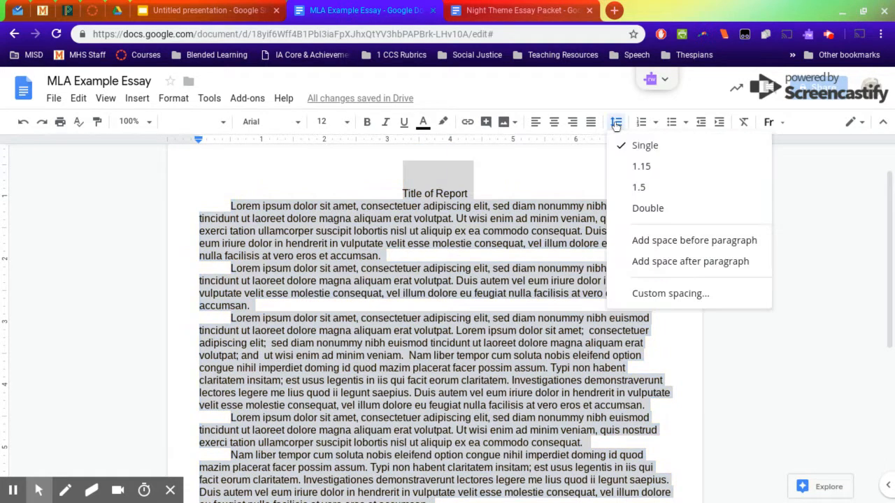
click(658, 214)
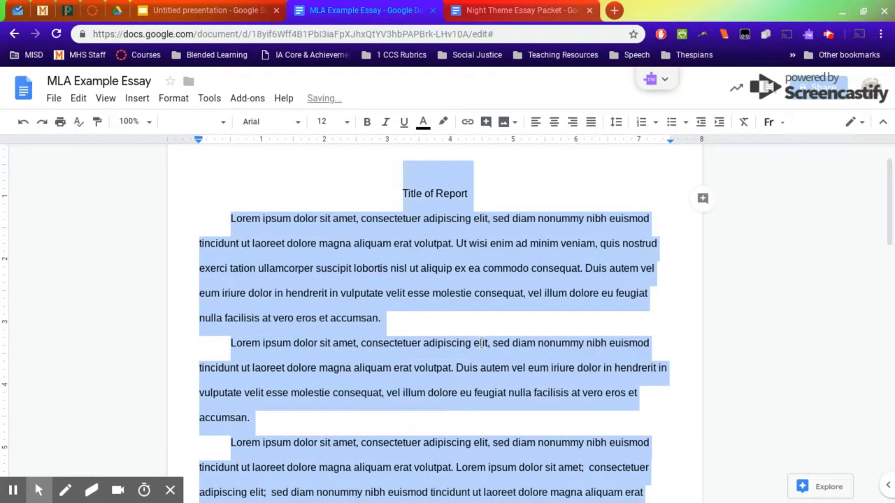
scroll(481, 343, down, 10)
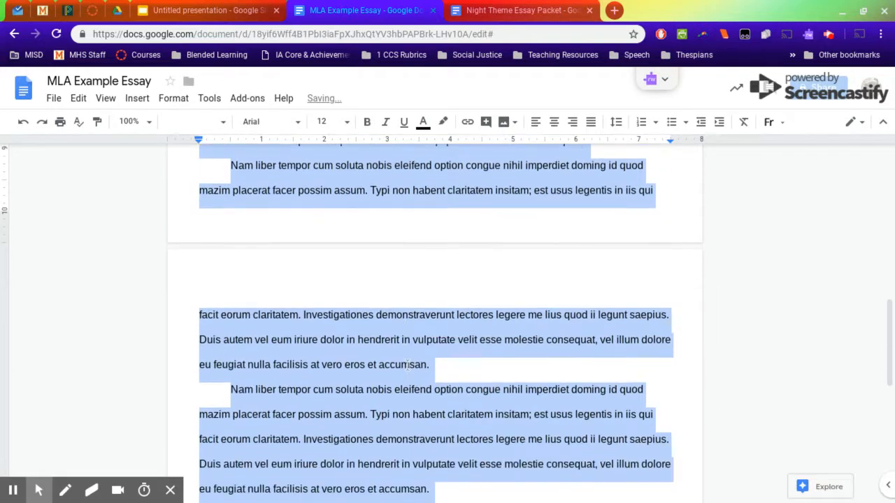
scroll(457, 394, up, 2)
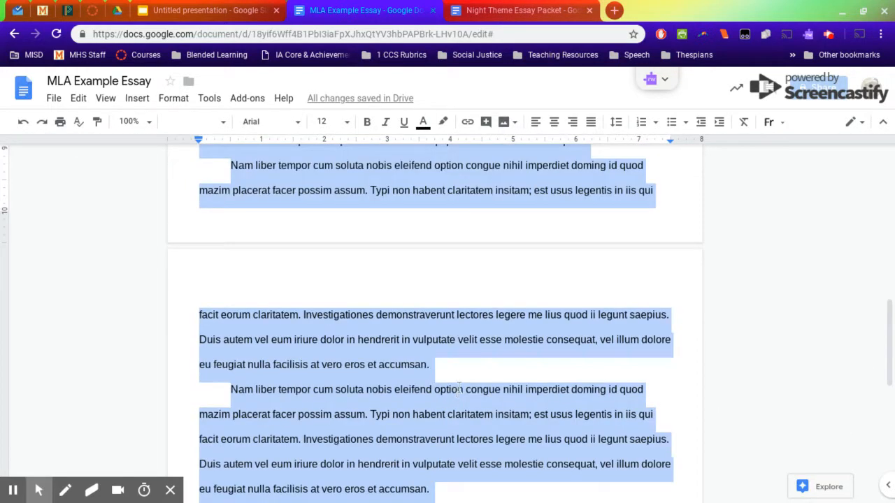
scroll(458, 389, down, 6)
scroll(452, 385, up, 5)
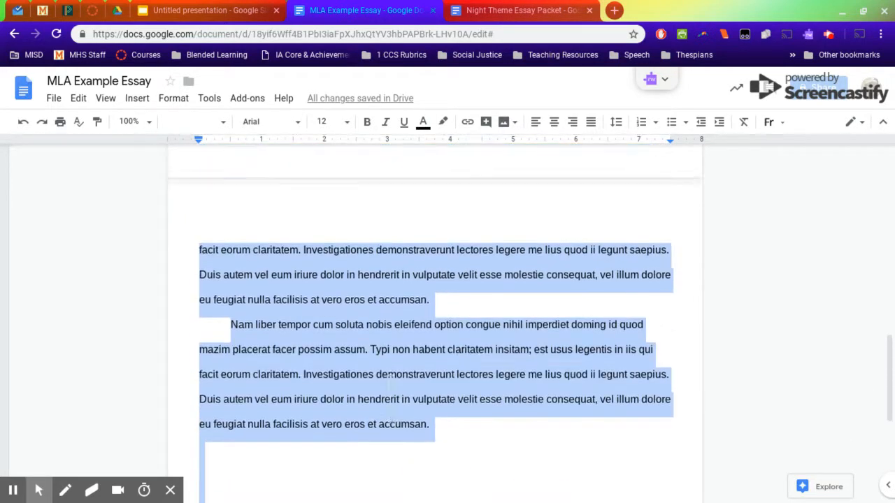
scroll(389, 381, up, 10)
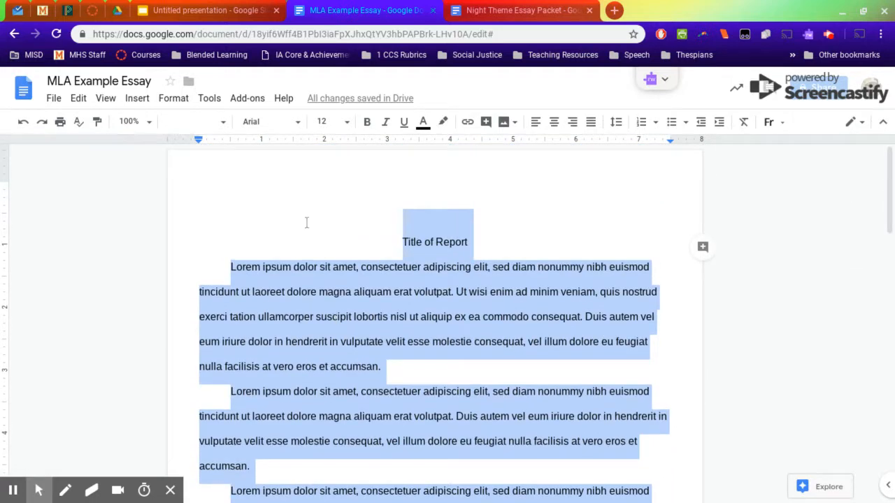
- Remove the extra space before the "Title of Report" paragraph
click(436, 242)
click(388, 241)
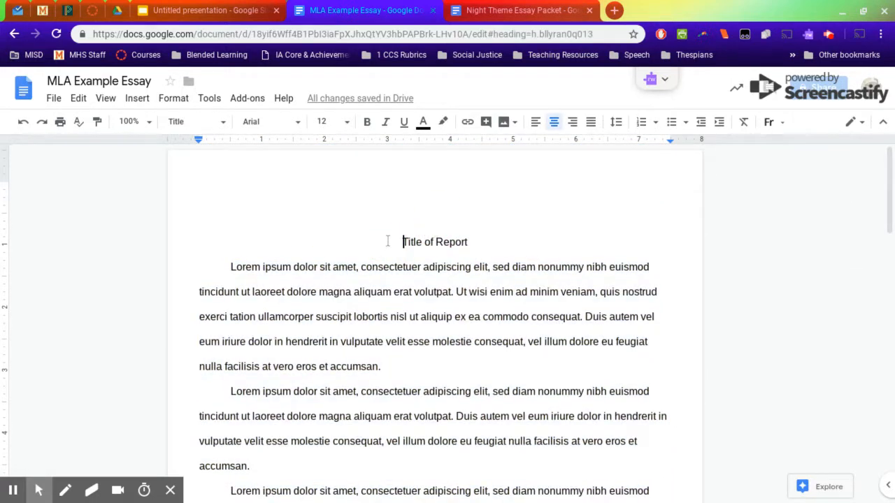
click(614, 122)
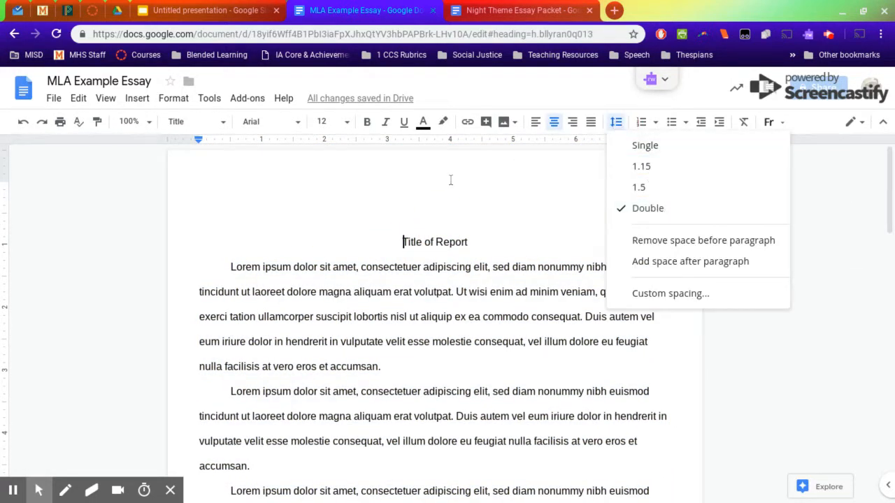
click(432, 203)
triple_click(480, 244)
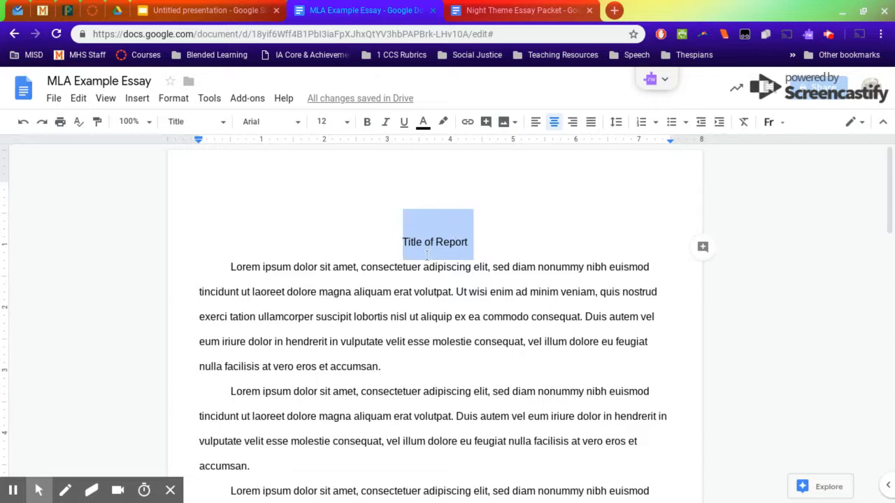
drag(231, 267, 339, 268)
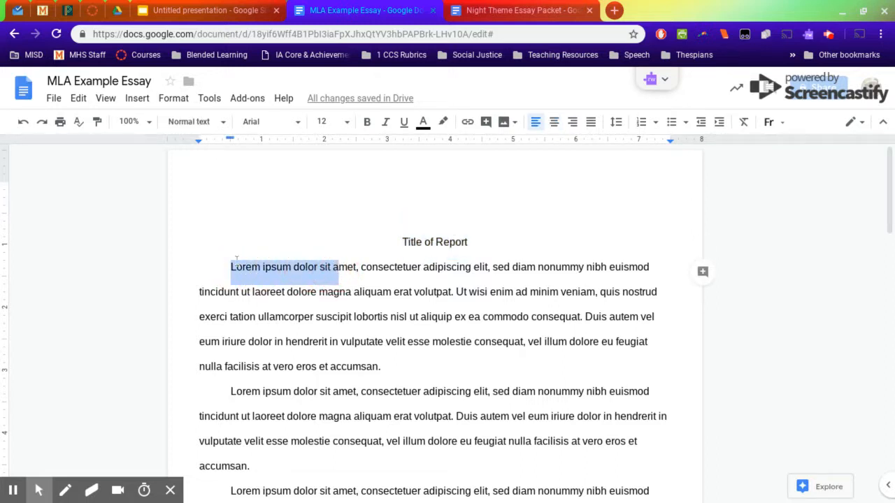
triple_click(456, 241)
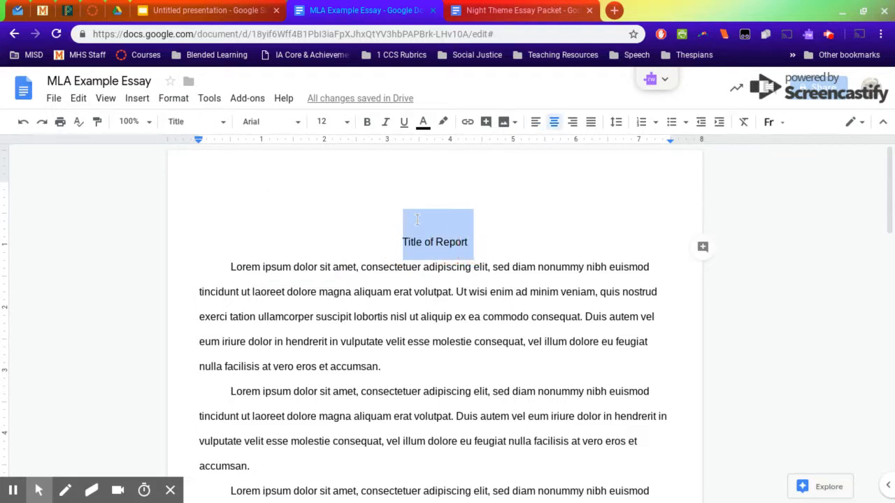
click(616, 123)
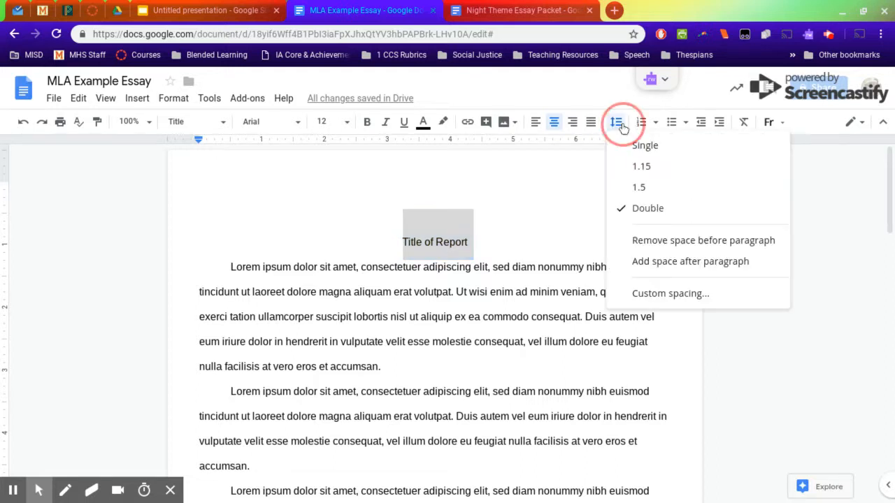
click(750, 249)
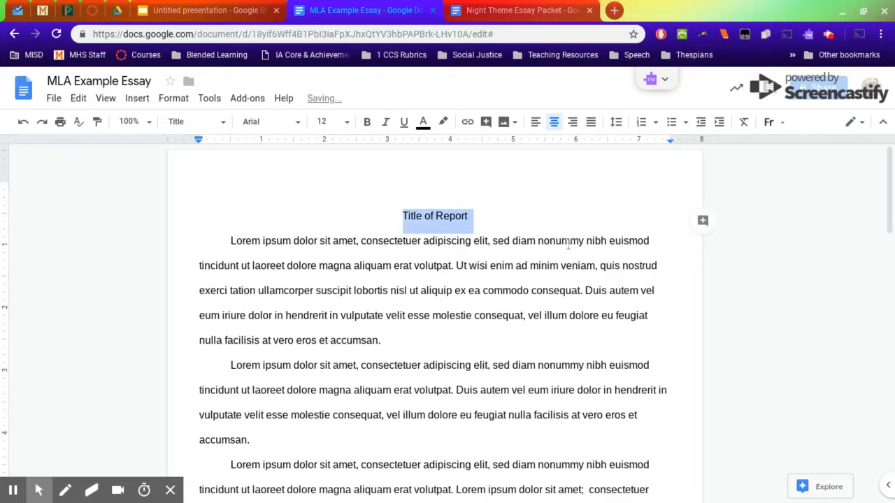
click(561, 241)
double_click(381, 202)
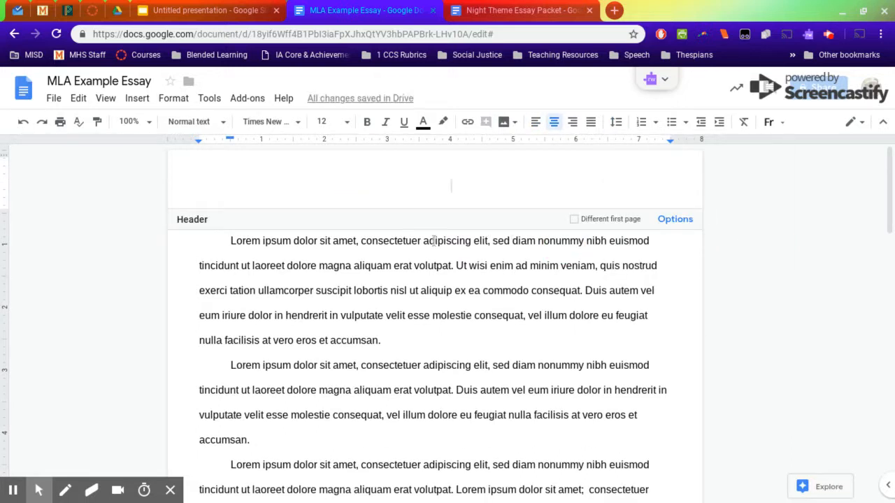
click(434, 240)
- Insert a blank line above the title and align it to the left
click(395, 216)
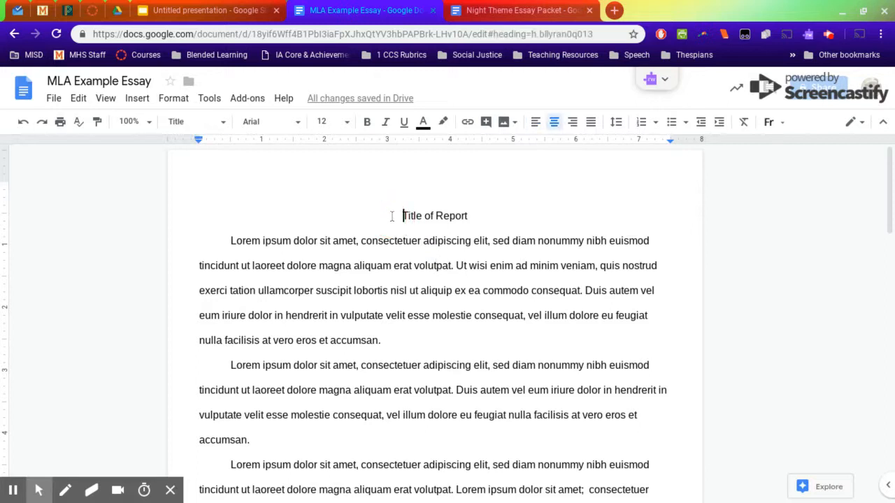
key(Return)
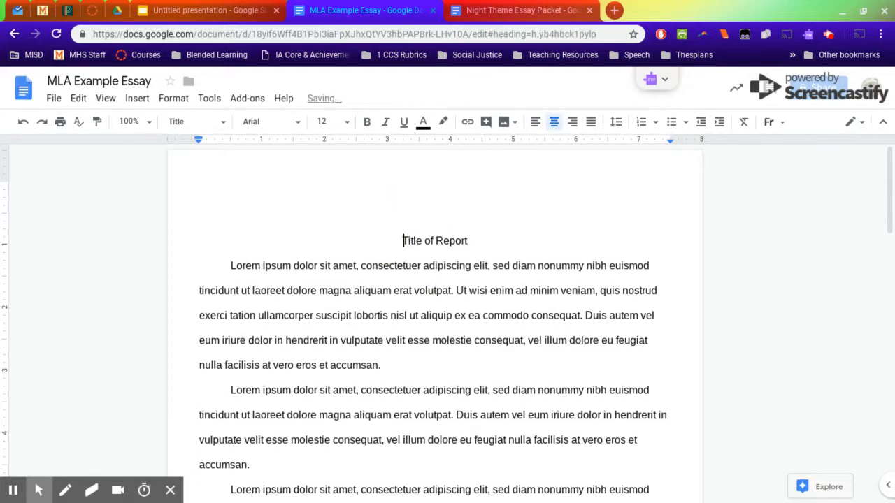
key(Up)
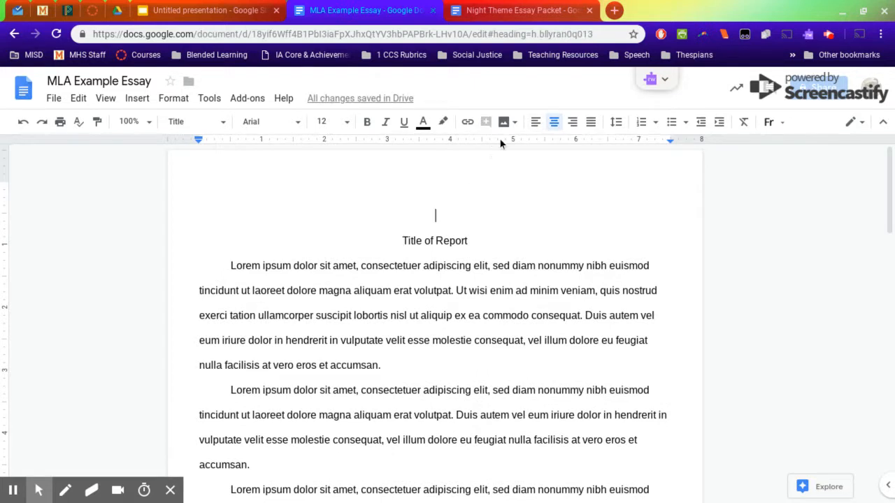
click(535, 122)
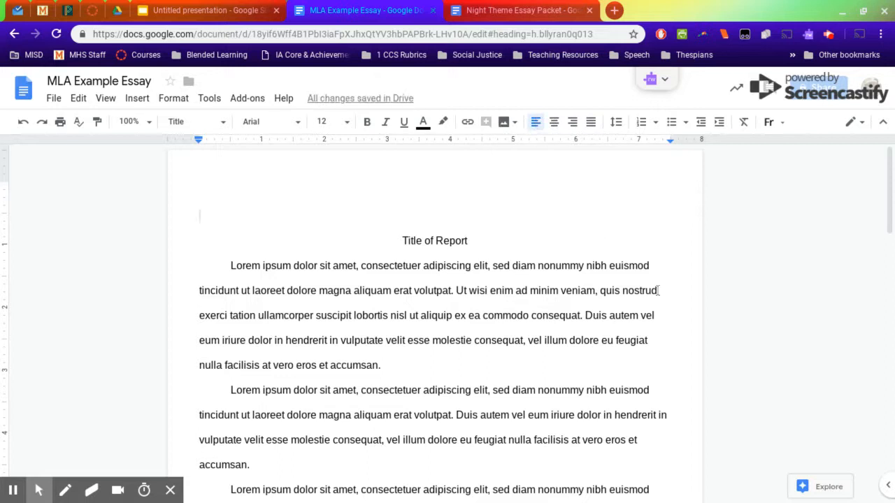
- Enter the heading lines "Student Name", "Teacher Name" and "Class Name" above the title, each on its own line, followed by a new line
text(Student Name)
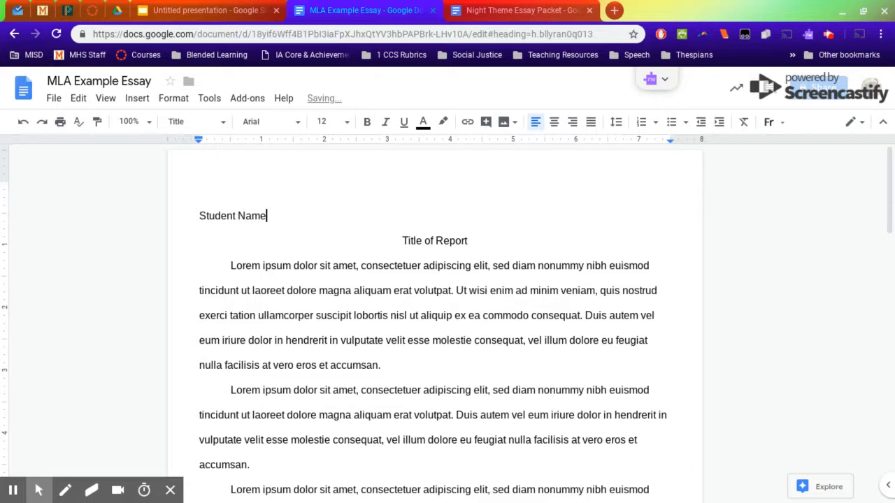
key(Return)
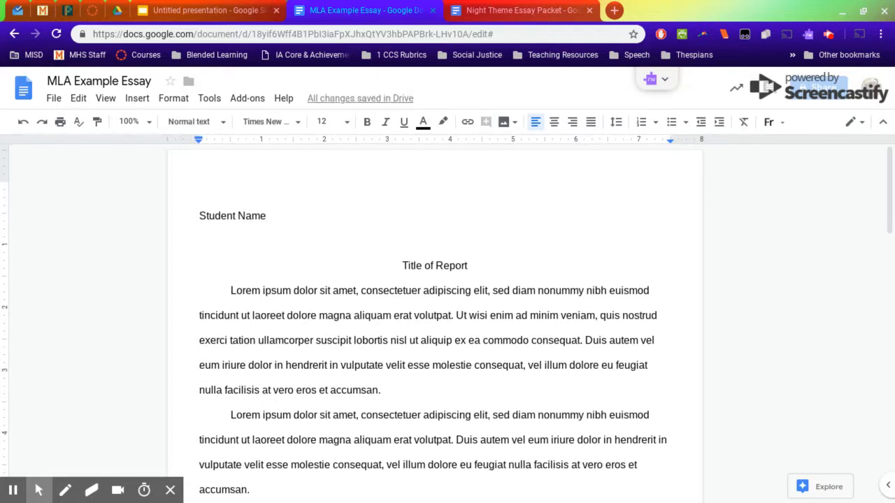
text(Teacher Nam)
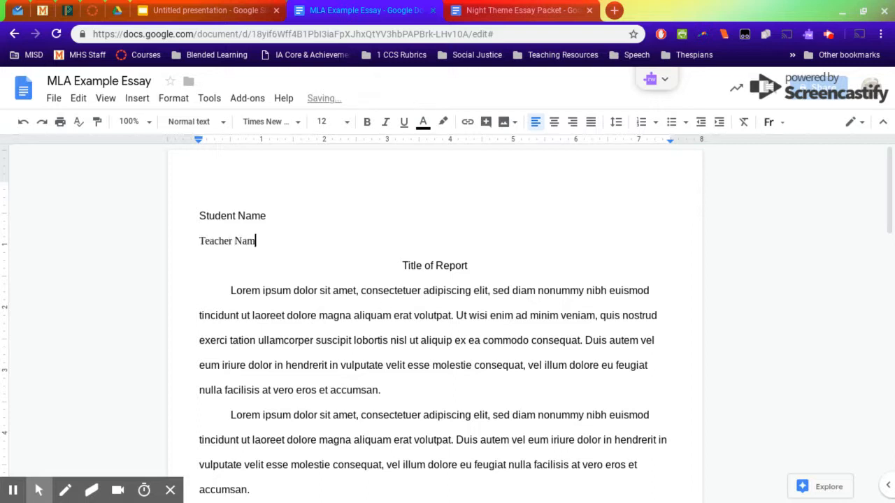
text(e)
key(Return)
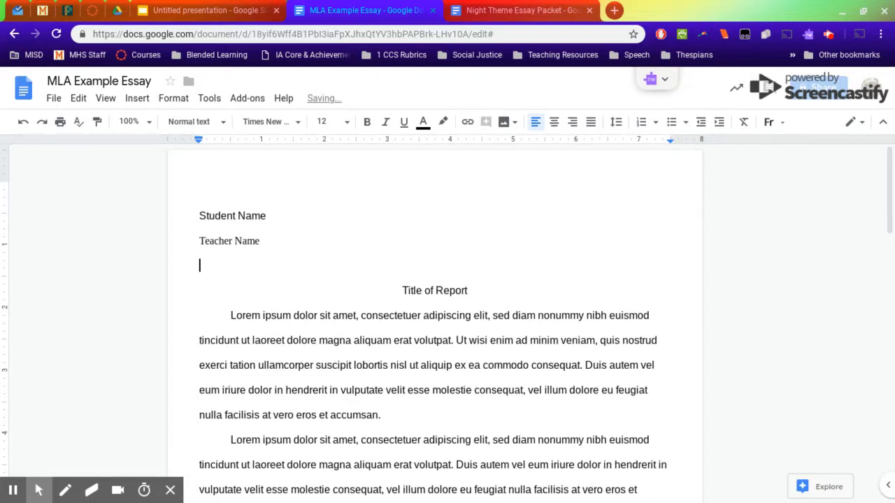
text(Class Name)
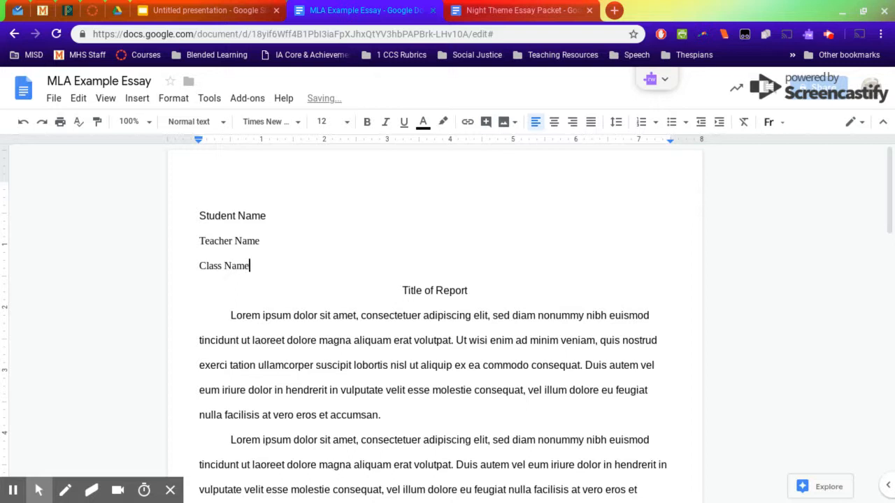
key(Return)
text(Due Dat)
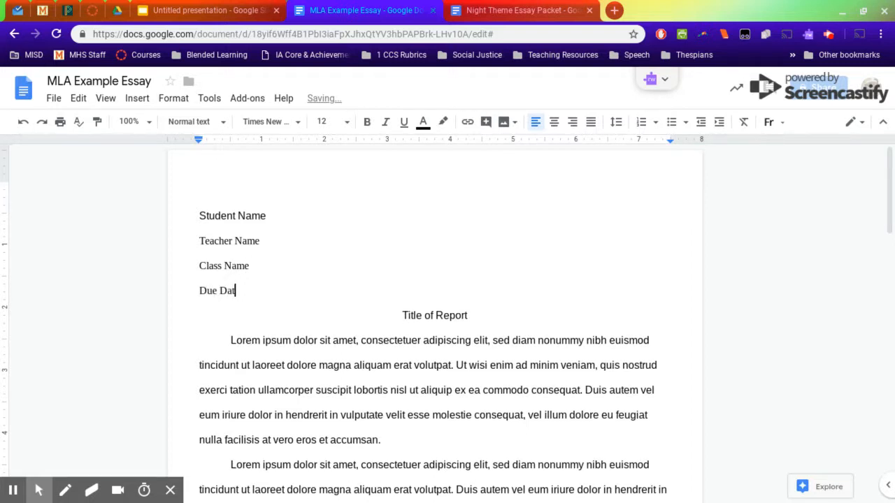
key(BackSpace)
key(BackSpace)
key(BackSpace)
key(BackSpace)
key(BackSpace)
key(BackSpace)
key(BackSpace)
key(BackSpace)
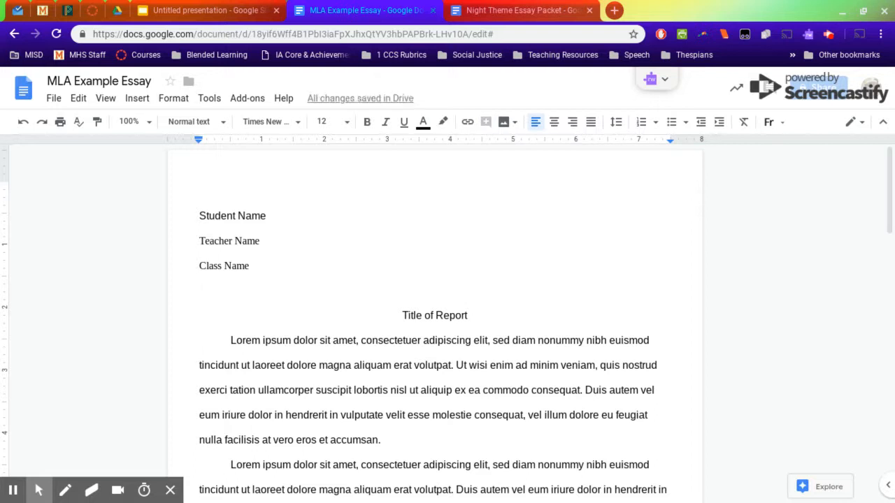
- Enter the date placeholder "XX Month 2019" on the line below the class name
text(XX)
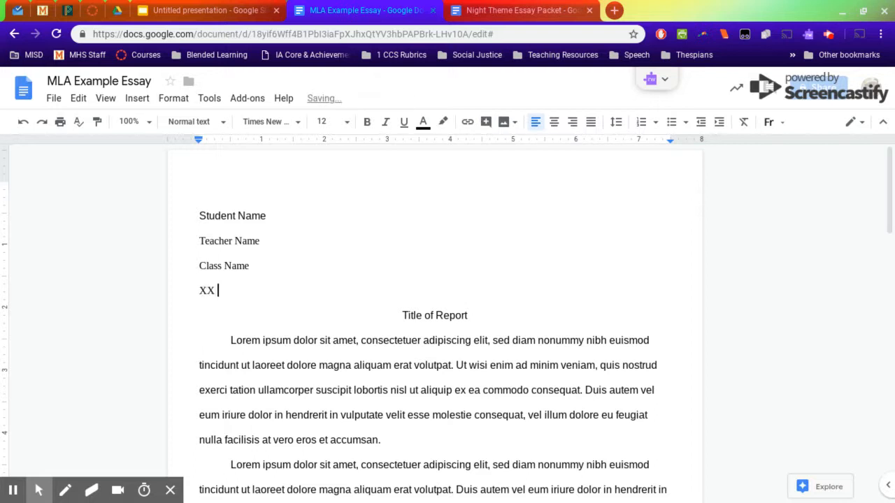
text( Month 2019)
click(221, 240)
click(225, 216)
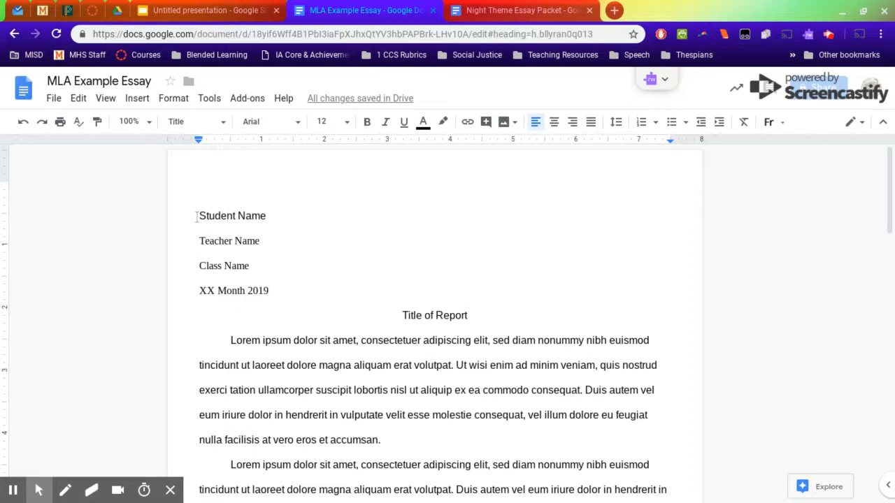
click(200, 241)
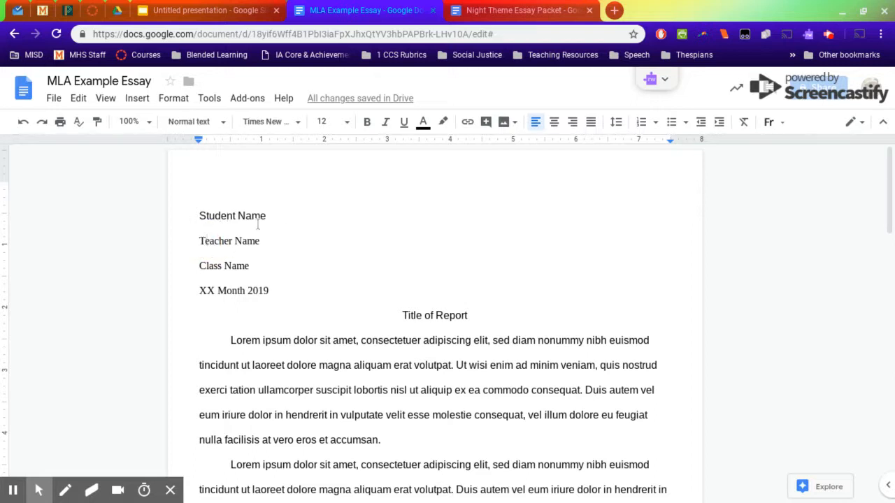
click(273, 292)
drag(683, 235, 629, 264)
click(580, 263)
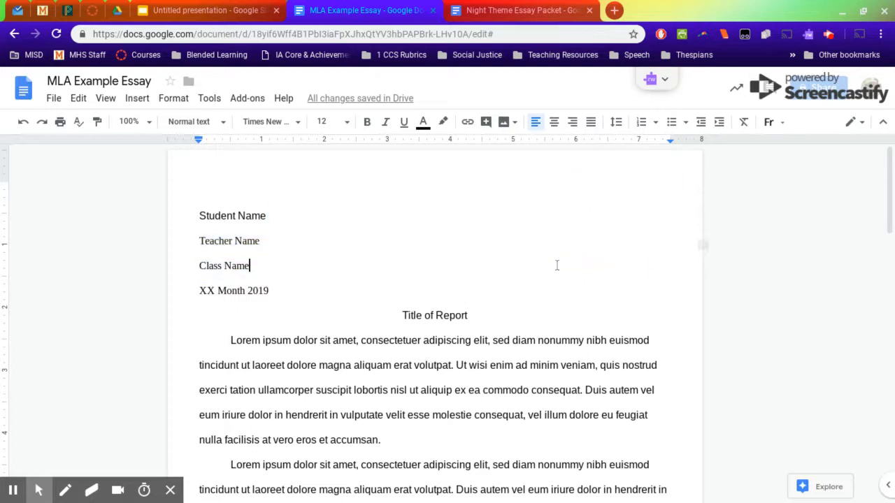
click(305, 225)
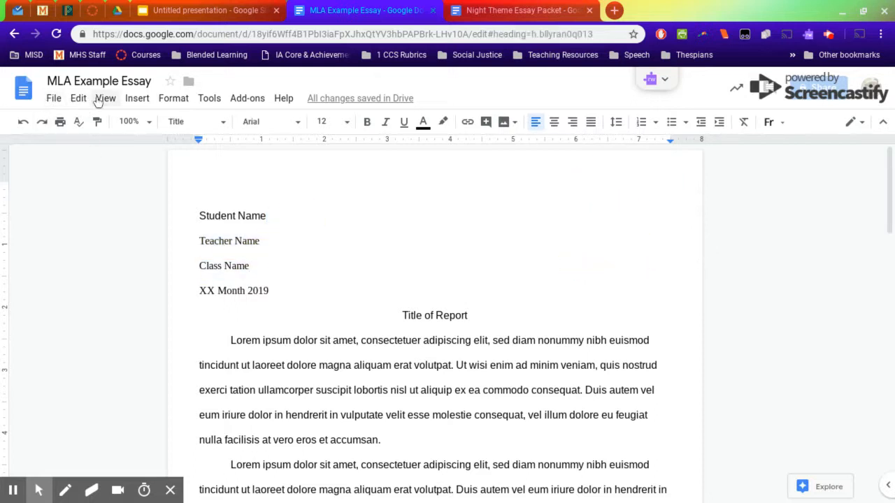
- Insert page numbers in the upper right of the header, starting from the first page
click(138, 98)
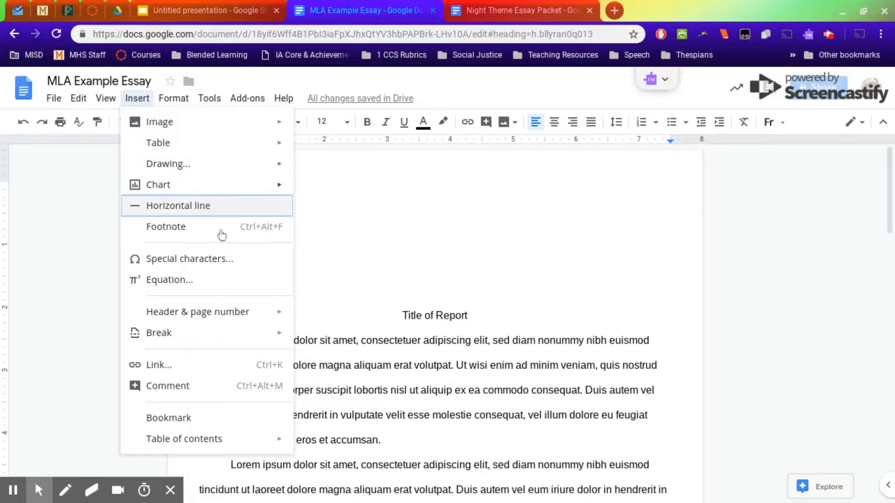
mouse_move(273, 322)
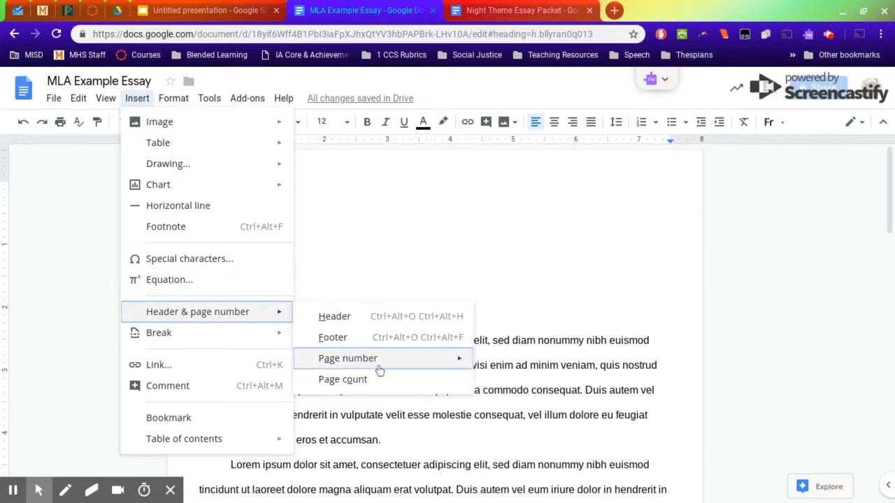
mouse_move(444, 362)
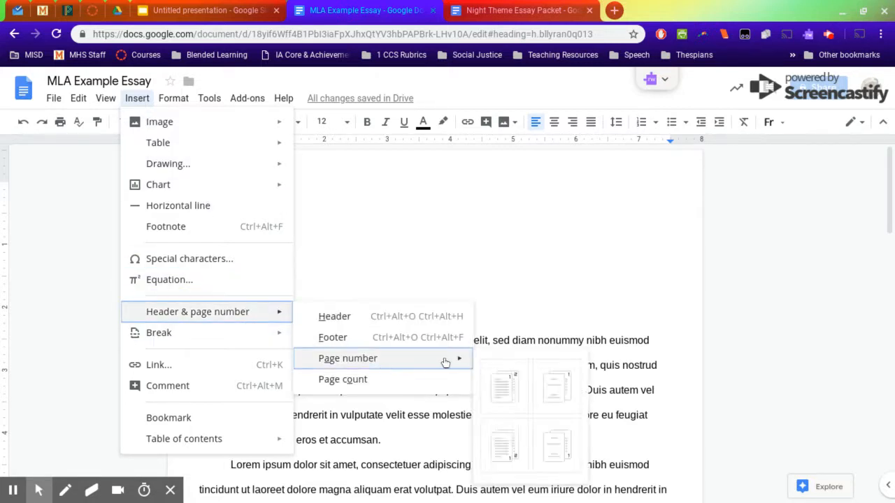
click(504, 395)
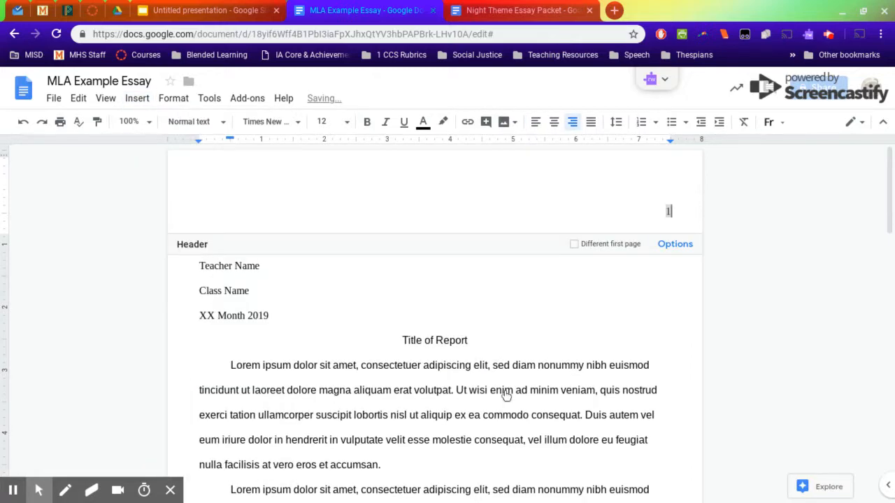
- Add the writer's last name and a space before the page number in the first page's header, then return to the essay body
scroll(654, 268, down, 10)
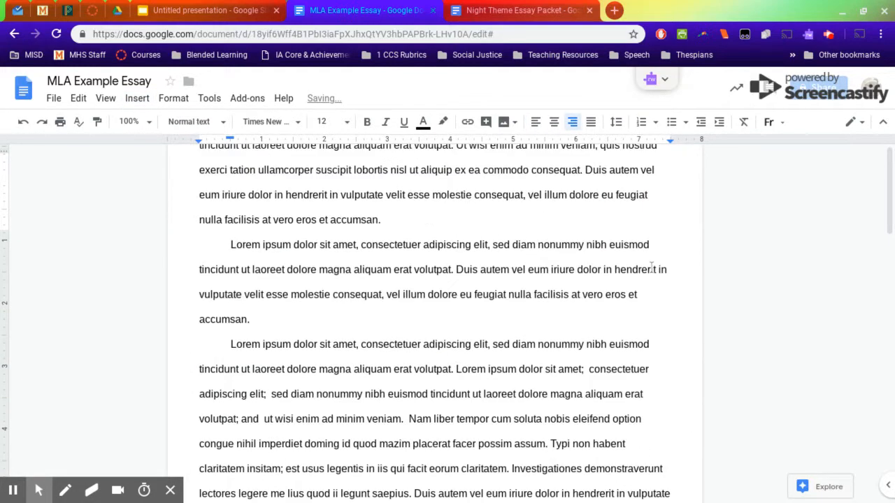
scroll(689, 308, up, 10)
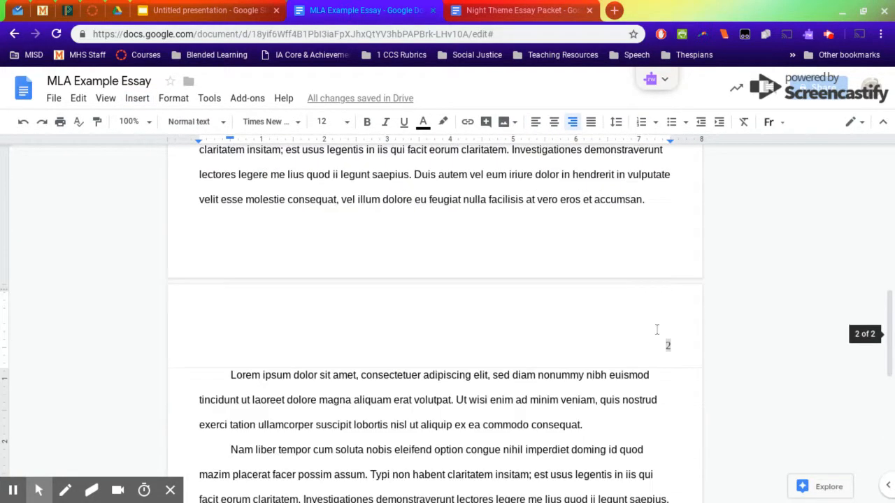
scroll(667, 348, down, 5)
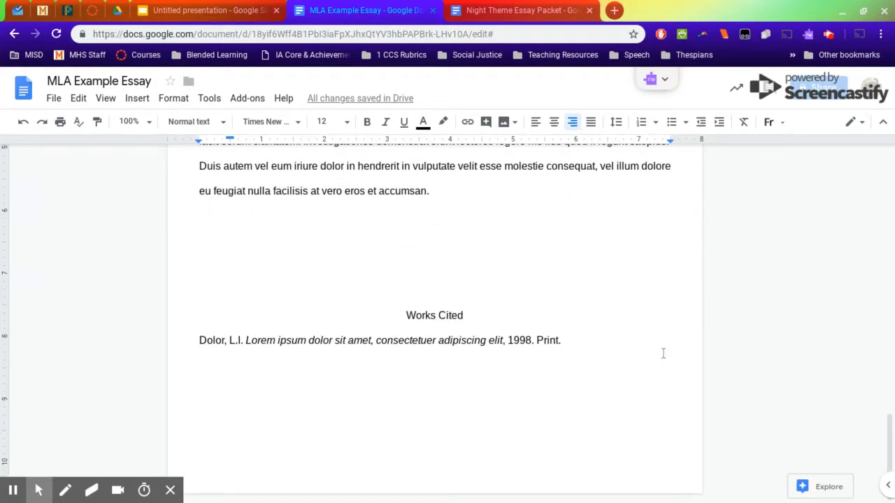
scroll(665, 349, up, 4)
scroll(663, 351, up, 10)
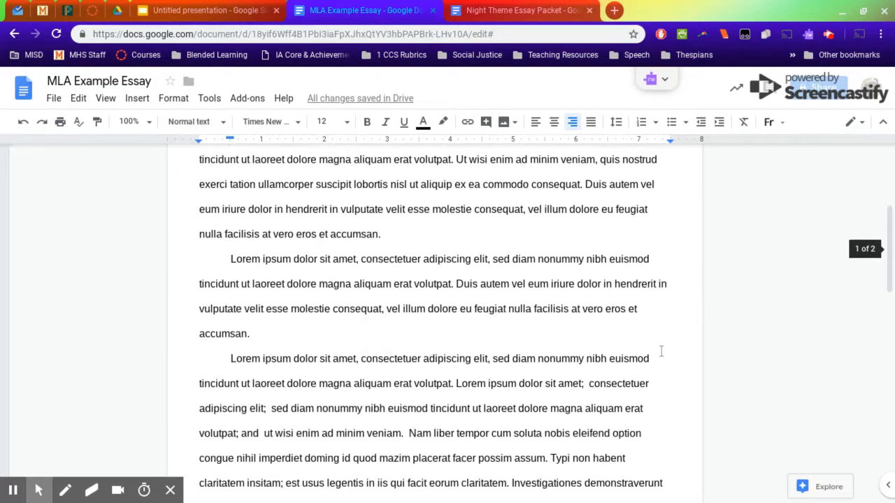
scroll(625, 294, up, 1)
click(627, 194)
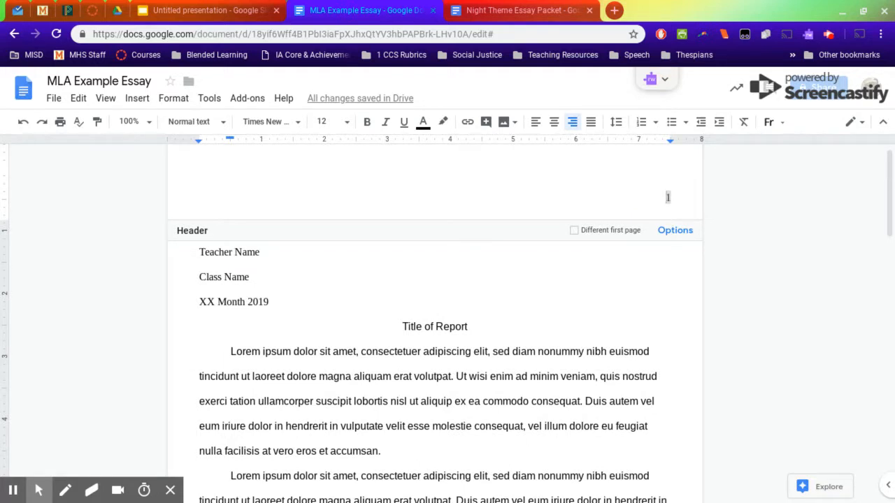
text(Junge)
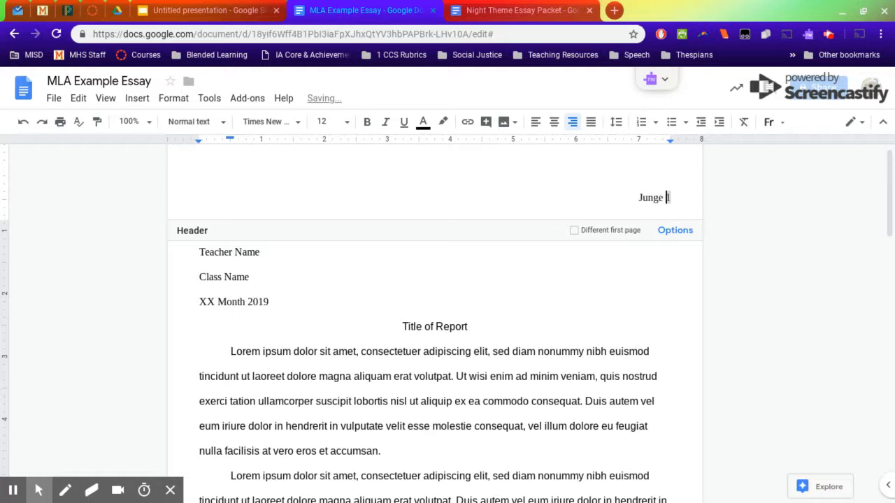
click(568, 329)
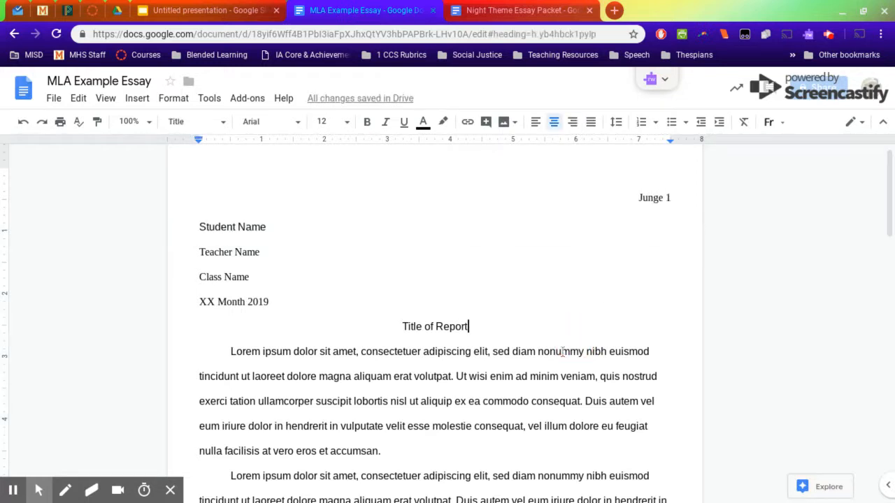
- Change the font of the last name and page number in the header to Arial
double_click(604, 203)
click(603, 196)
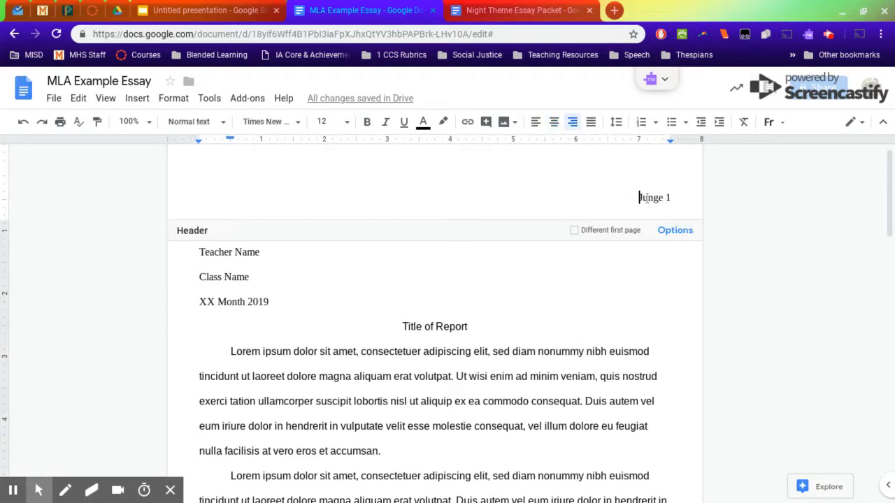
drag(646, 197, 675, 200)
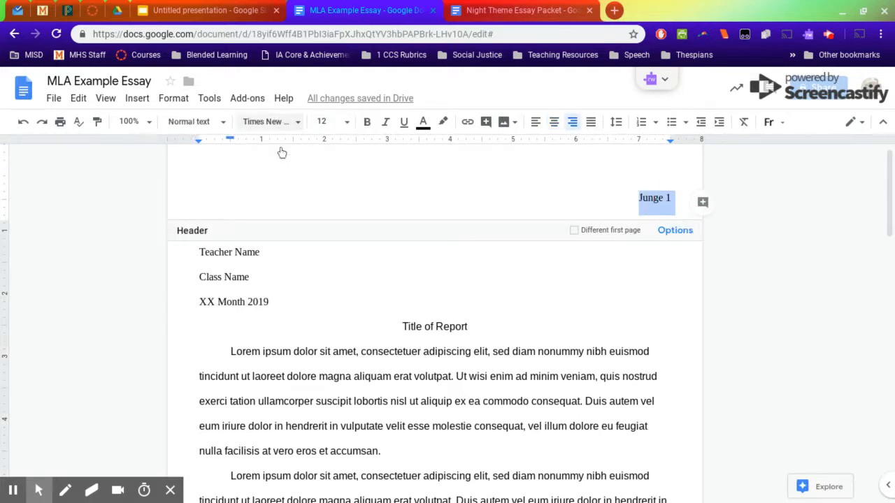
click(274, 122)
click(267, 176)
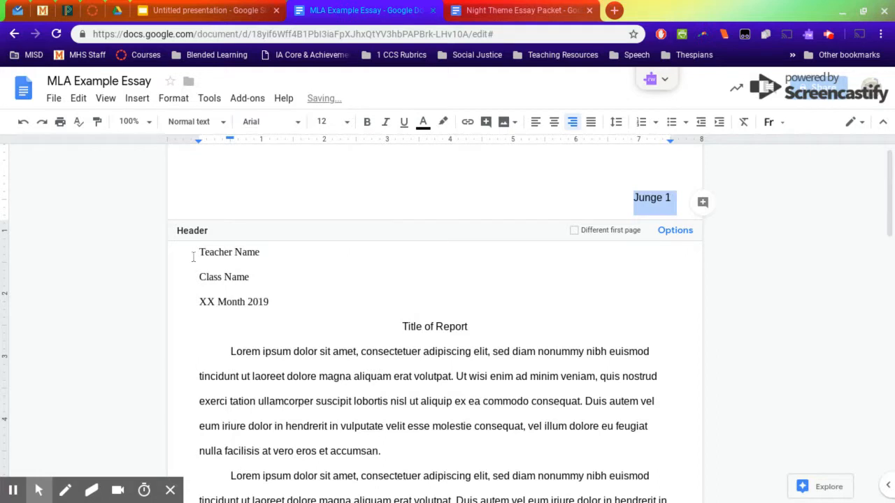
- Change the font of the teacher name, class name and date lines to Arial
drag(193, 257, 272, 306)
click(267, 121)
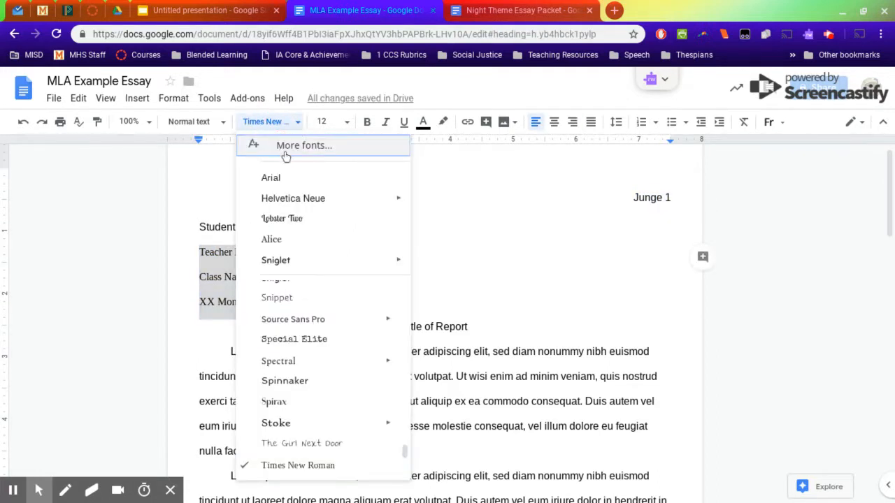
click(270, 176)
click(329, 277)
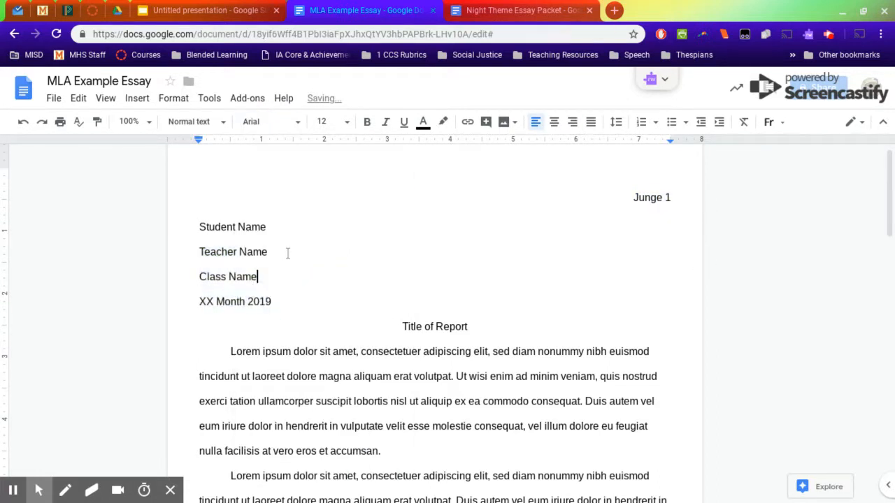
- Open the document's page setup settings
scroll(118, 148, down, 1)
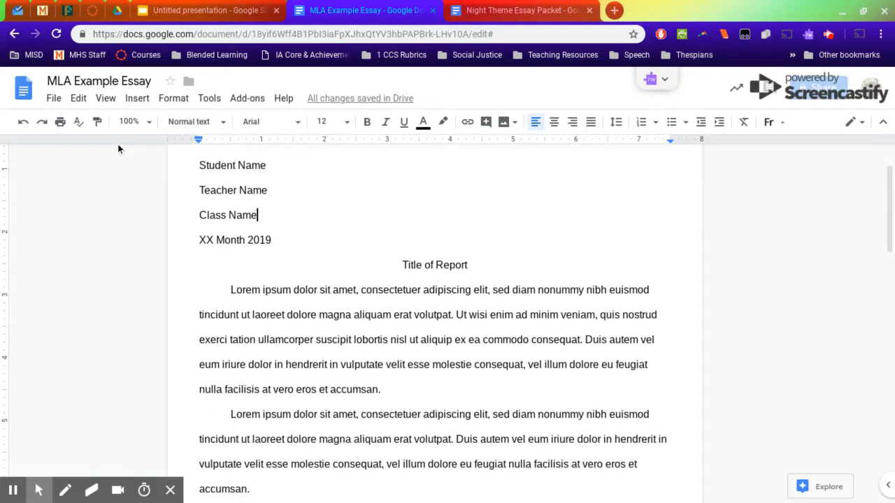
click(53, 98)
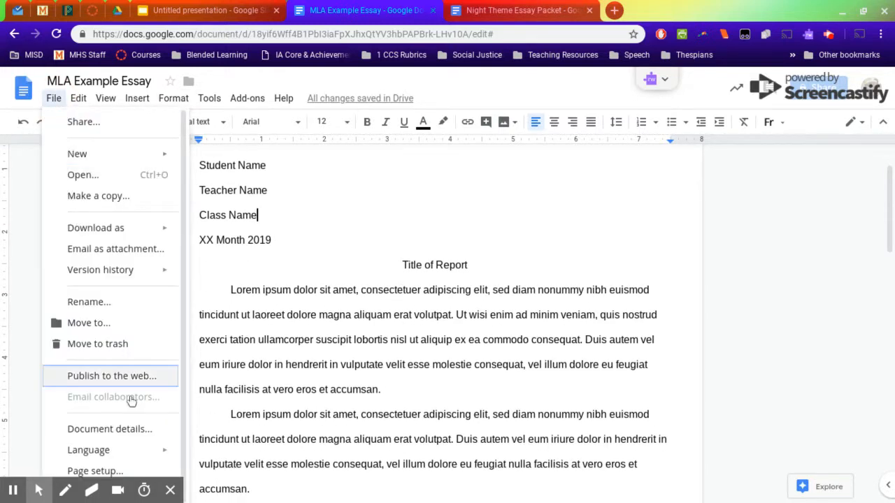
mouse_move(109, 480)
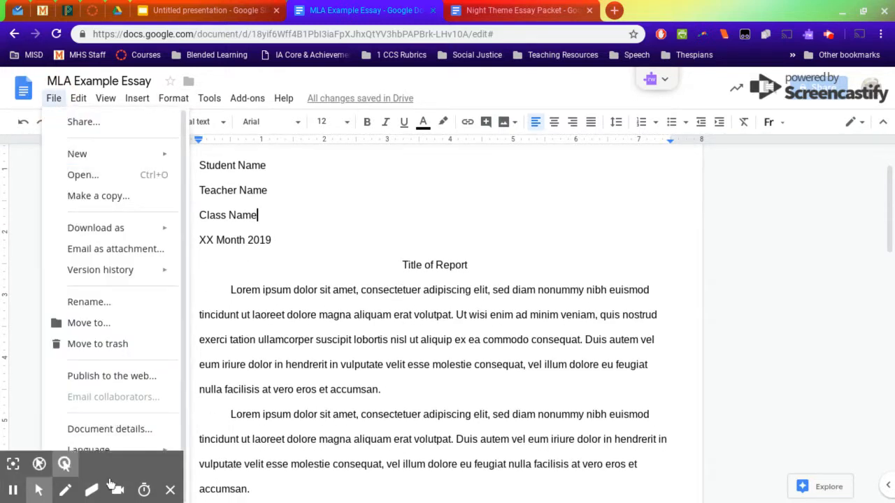
click(172, 493)
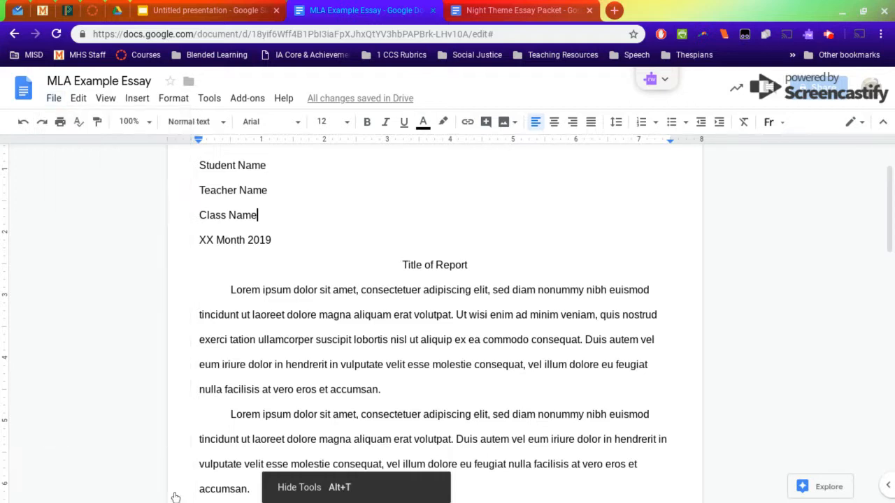
click(53, 97)
click(112, 473)
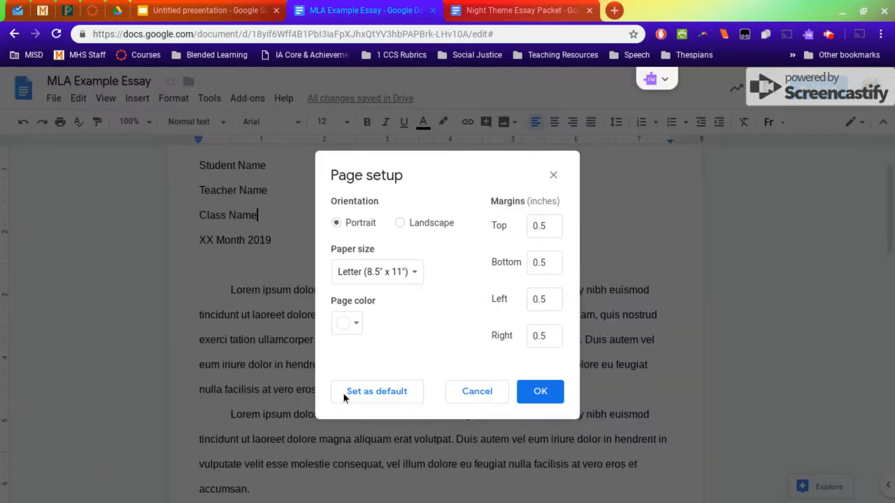
drag(483, 225, 565, 201)
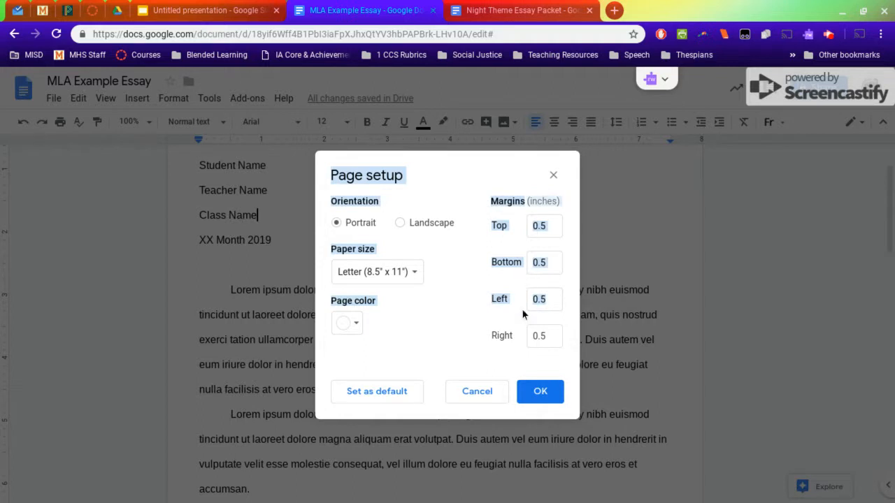
click(510, 256)
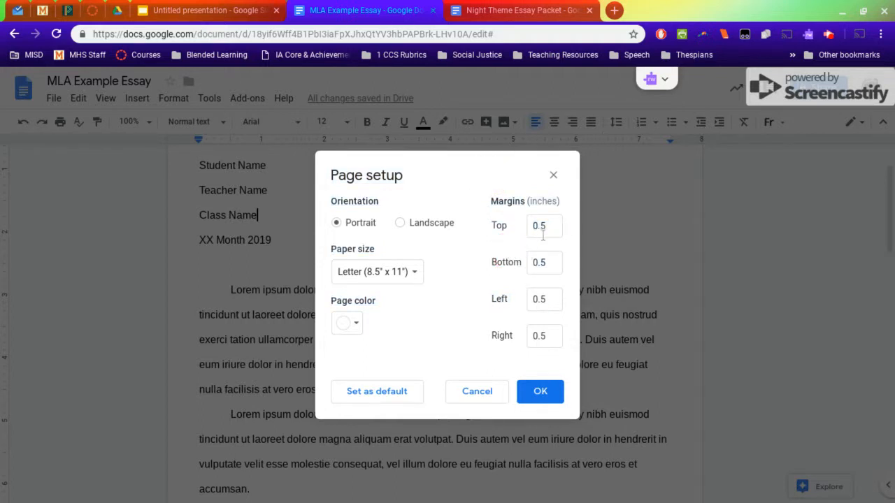
- Set the top, bottom, left and right page margins to 1 inch and apply them
drag(543, 236, 500, 226)
text(1)
key(Tab)
text(2)
key(Tab)
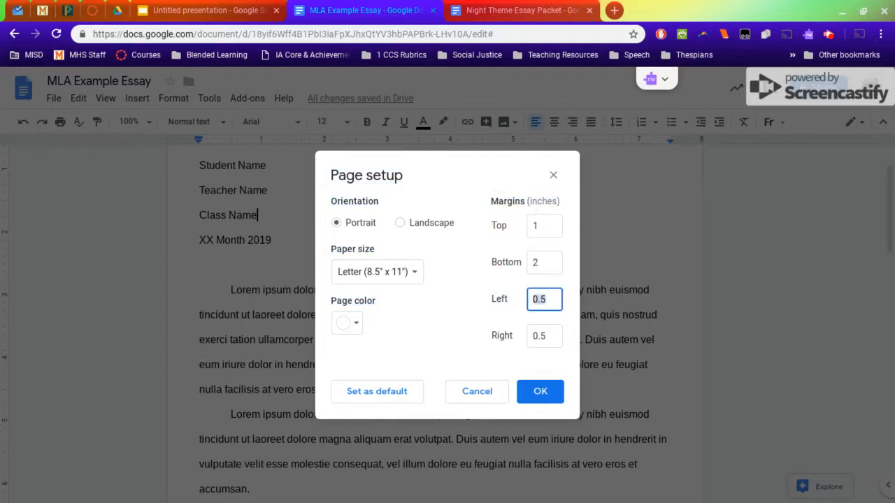
text(2)
double_click(545, 262)
text(1)
key(Tab)
text(1)
key(Tab)
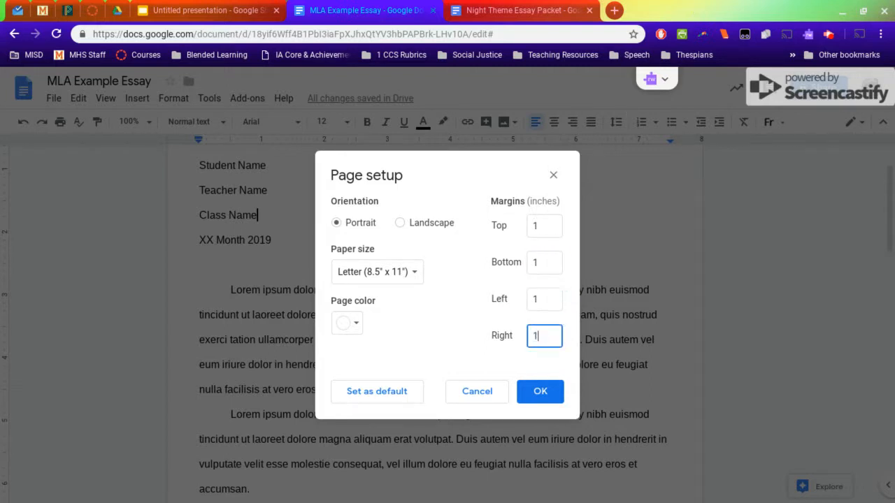
text(1)
click(536, 404)
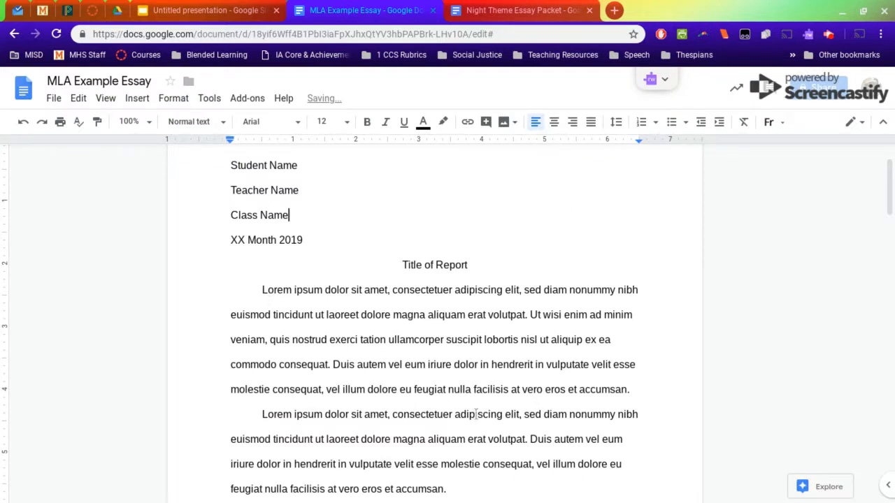
- Review the heading, body paragraphs and page headers through to the Works Cited section
scroll(477, 414, up, 1)
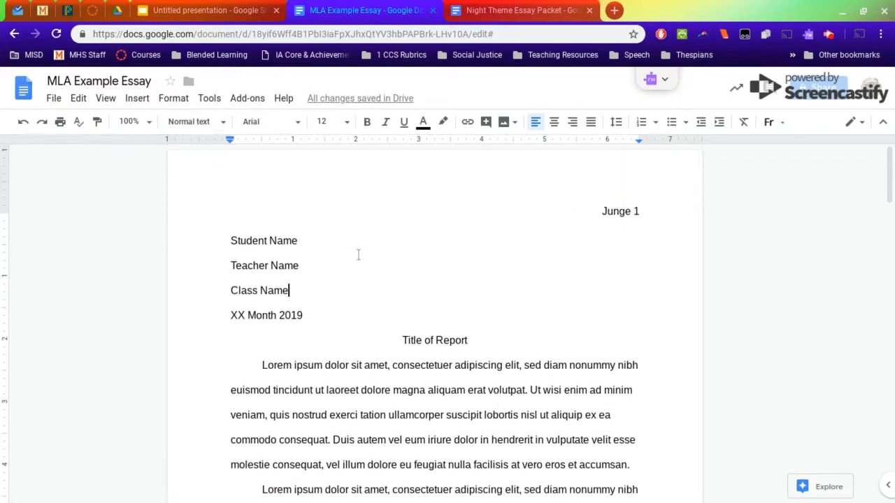
scroll(248, 342, down, 2)
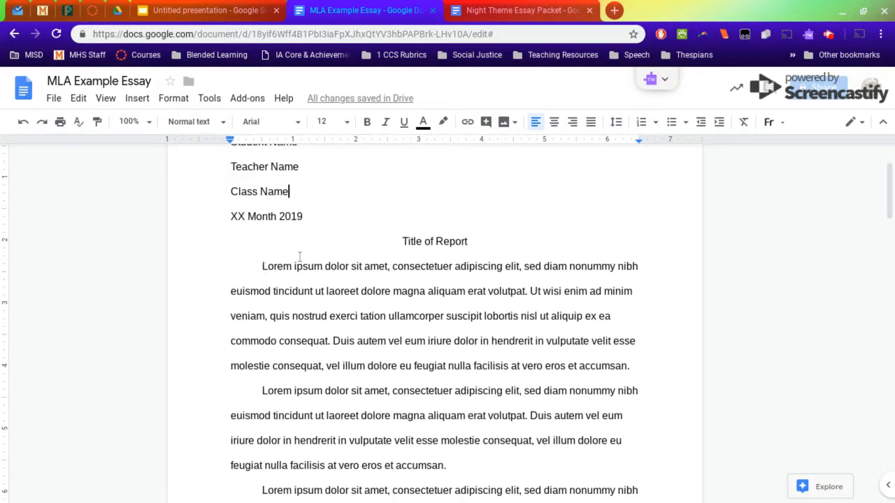
click(467, 334)
scroll(336, 367, down, 7)
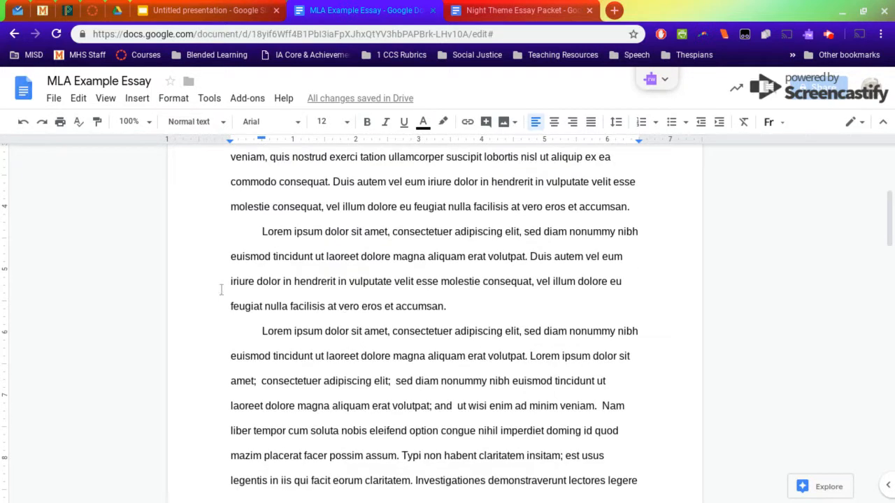
scroll(471, 359, down, 1)
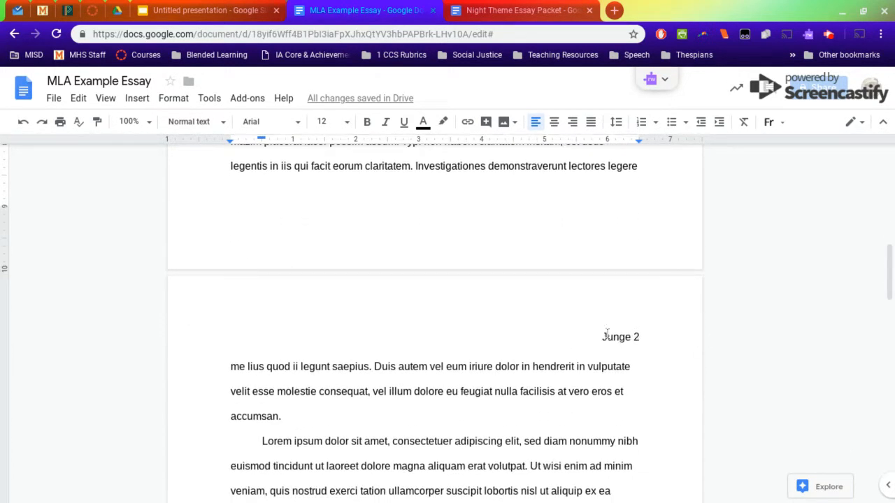
click(637, 337)
scroll(638, 342, down, 18)
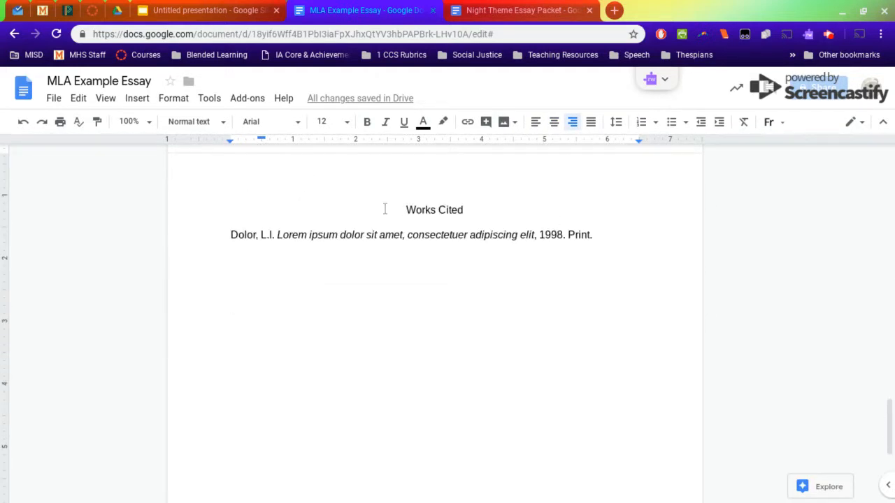
- Delete the blank space before the "Works Cited" heading
click(379, 206)
key(BackSpace)
key(BackSpace)
key(BackSpace)
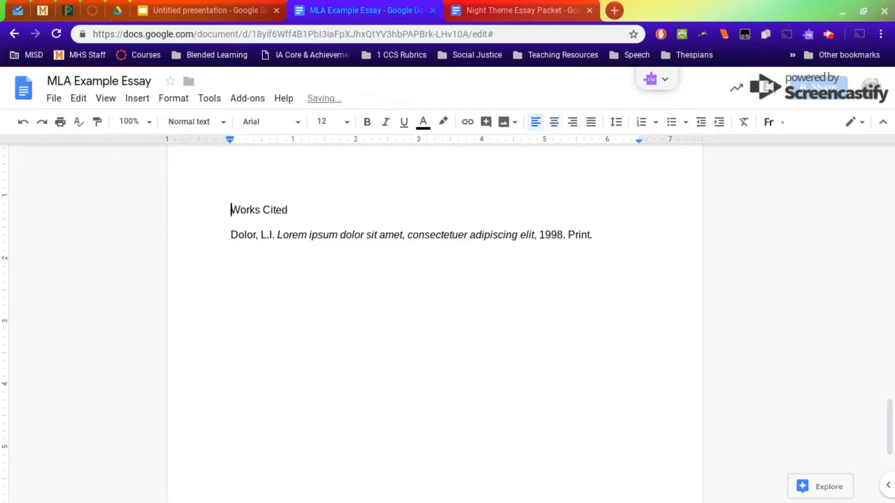